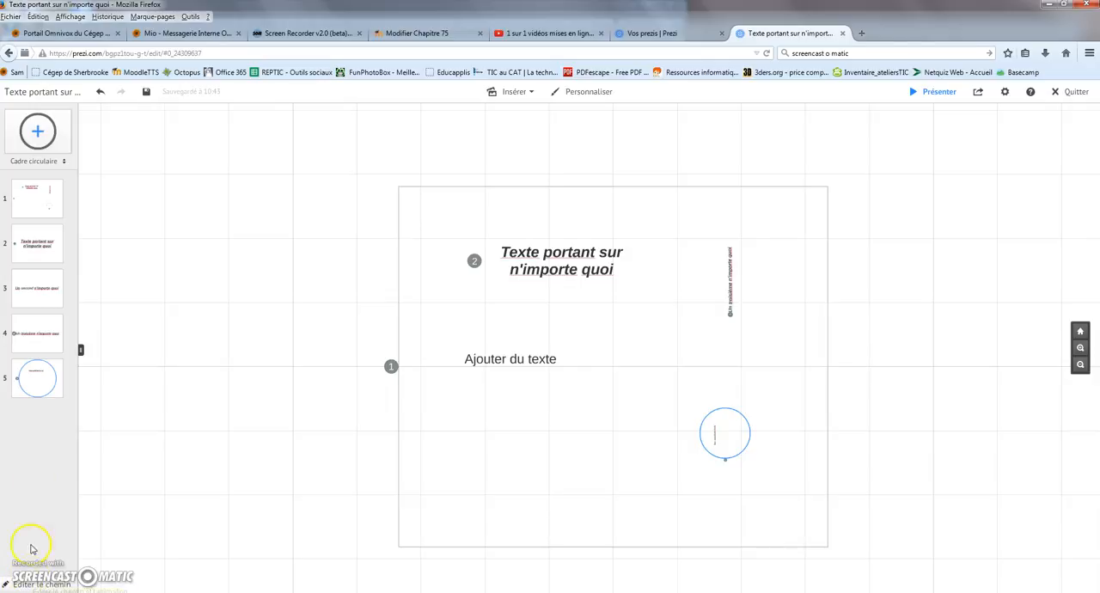
Add the large rectangular frame to the presentation path again as stop 6, and move that stop to third position.
{"action": "mouse_move", "coordinate": [48, 248]}
{"action": "left_mouse_down"}
{"action": "mouse_move", "coordinate": [42, 294]}
{"action": "mouse_move", "coordinate": [38, 244]}
{"action": "left_mouse_up"}
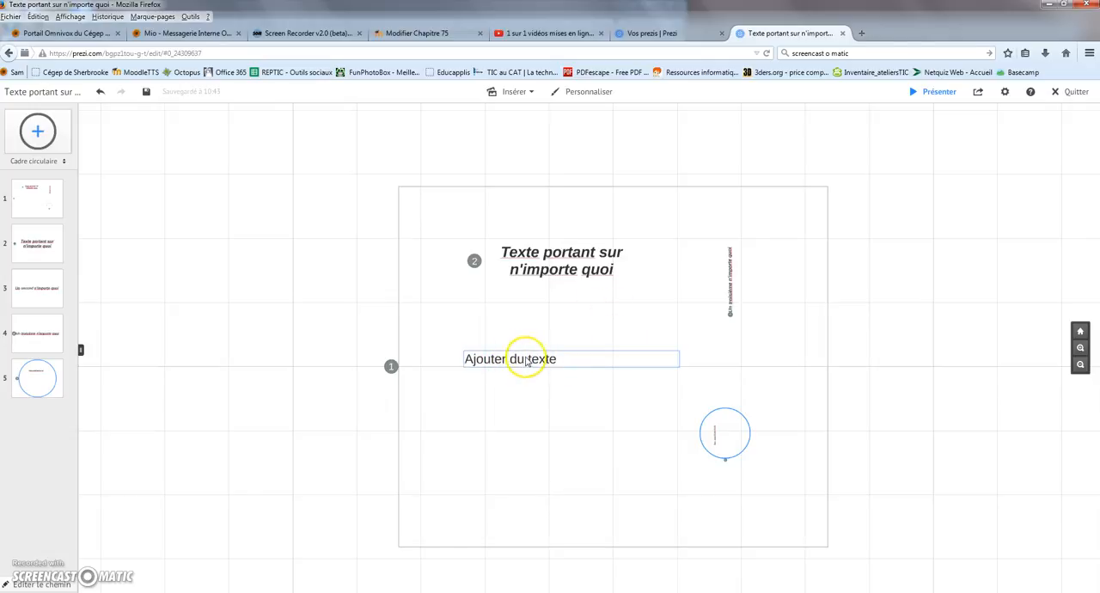
{"action": "left_click", "coordinate": [43, 584]}
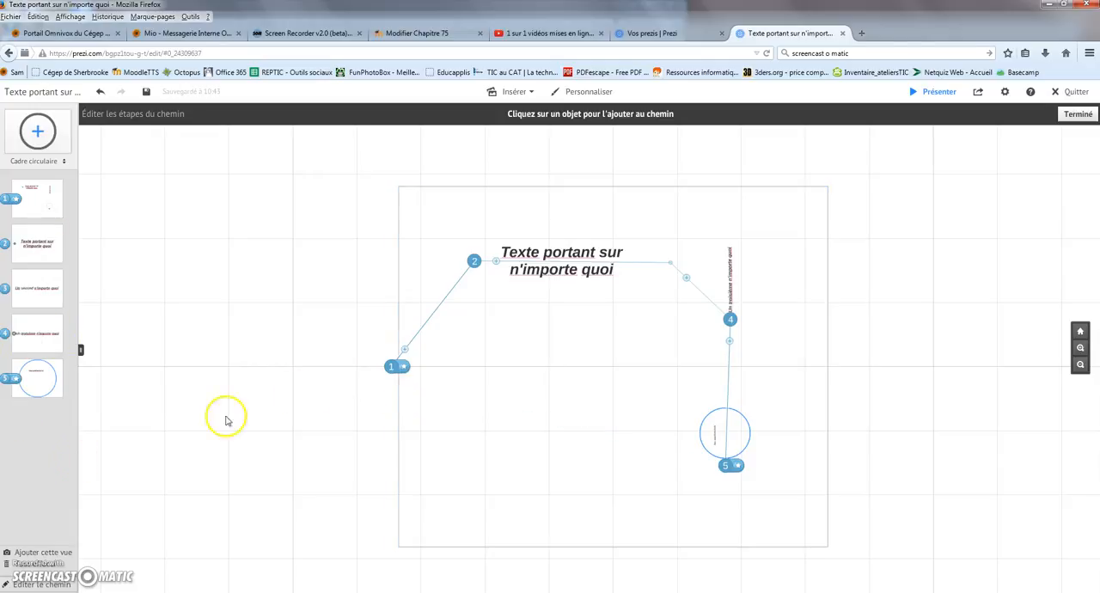
{"action": "left_click", "coordinate": [403, 403]}
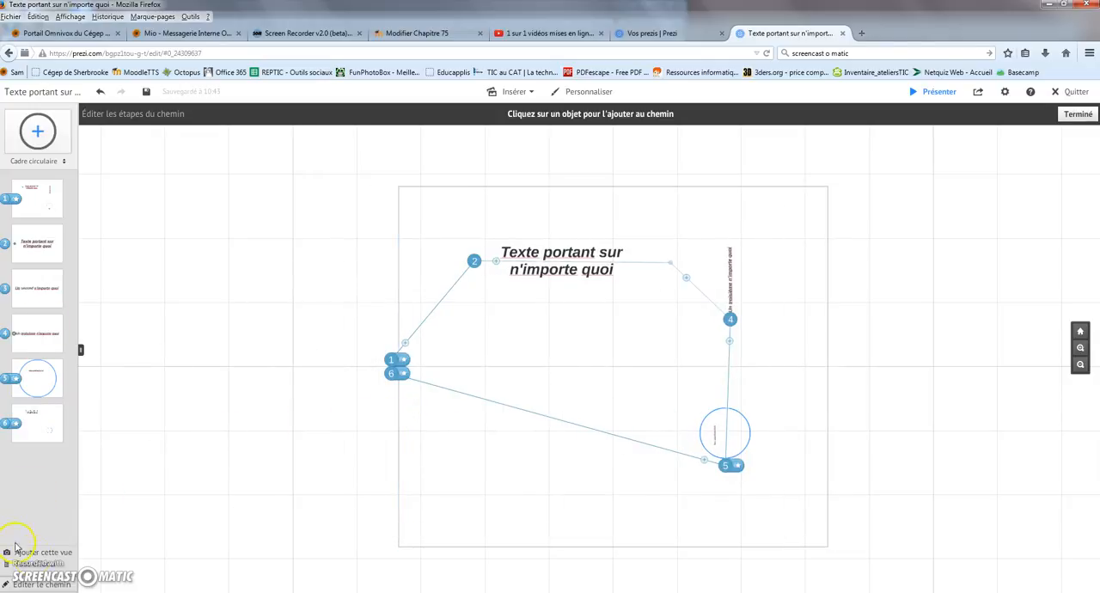
{"action": "left_click", "coordinate": [41, 584]}
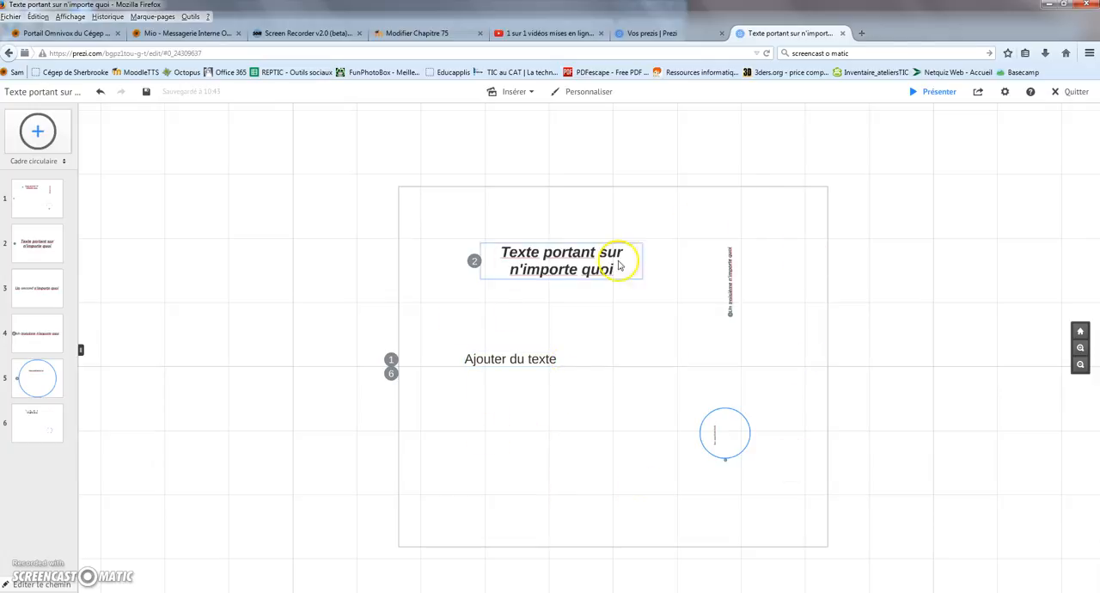
{"action": "left_click", "coordinate": [535, 348]}
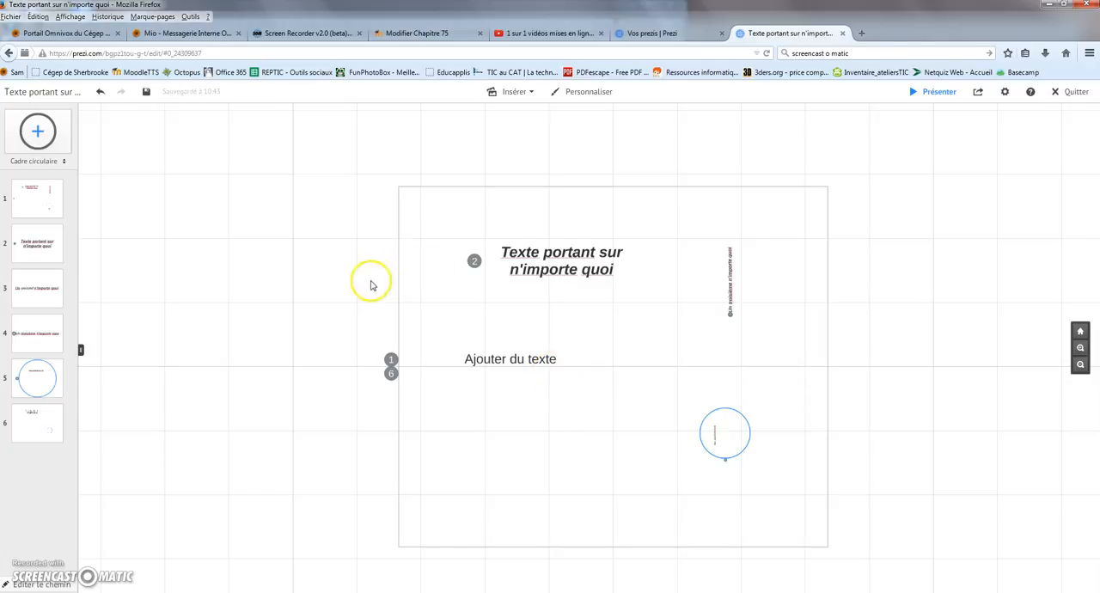
{"action": "mouse_move", "coordinate": [53, 416]}
{"action": "left_mouse_down"}
{"action": "mouse_move", "coordinate": [40, 386]}
{"action": "mouse_move", "coordinate": [46, 308]}
{"action": "left_mouse_up"}
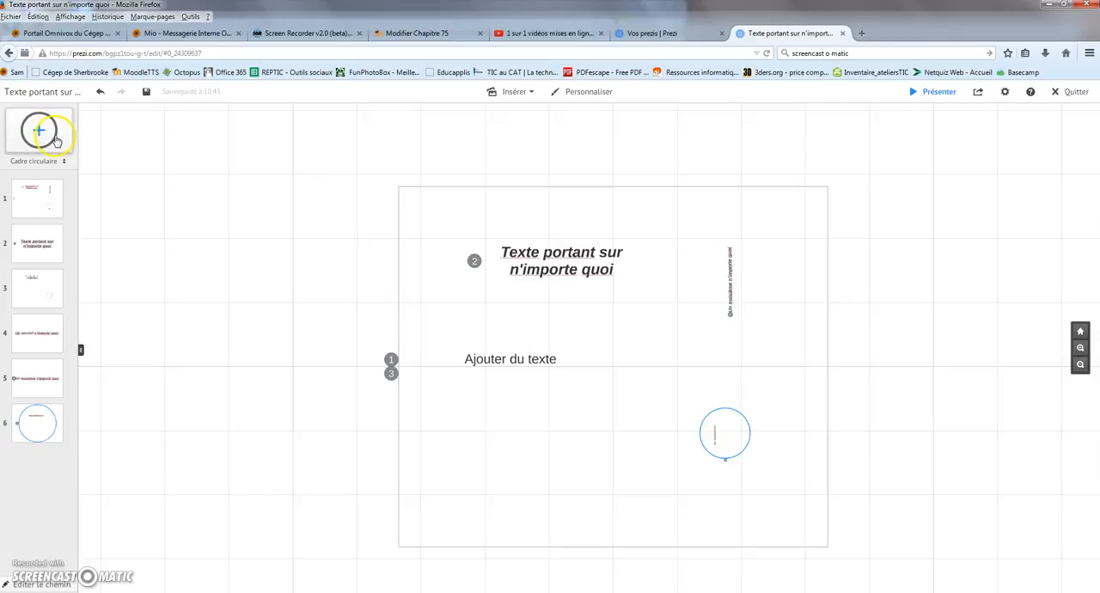
{"action": "left_click", "coordinate": [63, 161]}
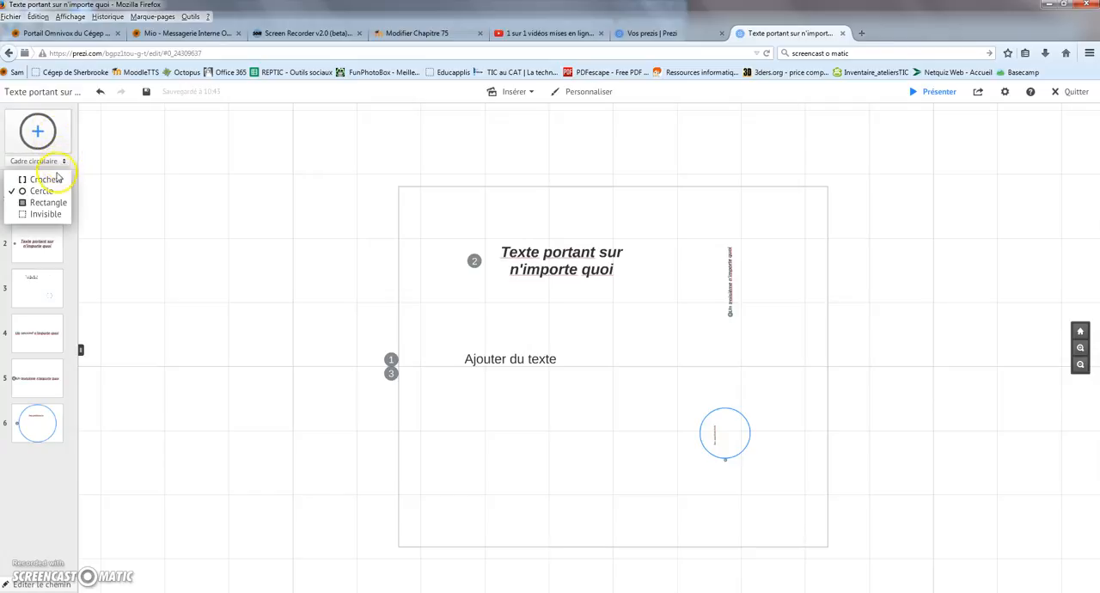
{"action": "left_click", "coordinate": [62, 162]}
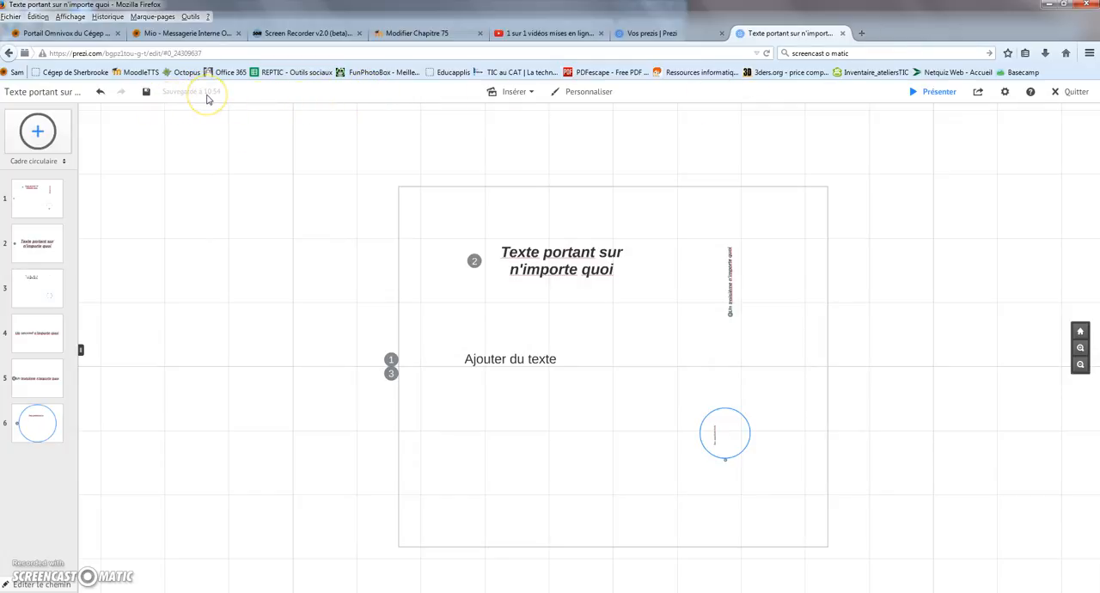
{"action": "left_click", "coordinate": [445, 110]}
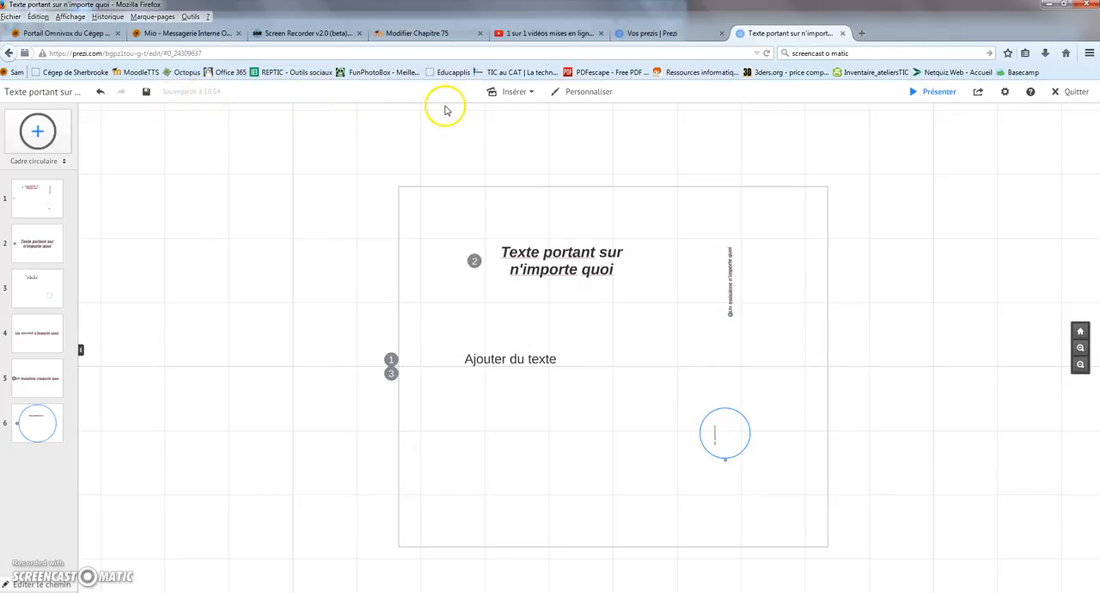
Open the image insertion options and browse the suggested images.
{"action": "left_click", "coordinate": [532, 93]}
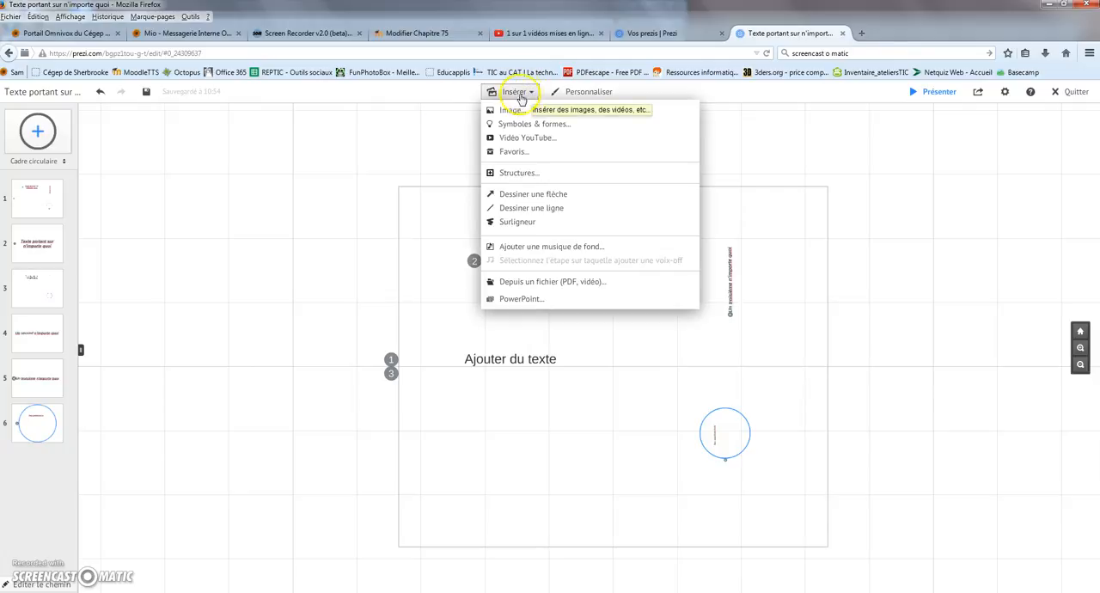
{"action": "left_click", "coordinate": [510, 110]}
{"action": "scroll", "coordinate": [1033, 352], "scroll_direction": "down", "scroll_amount": 3}
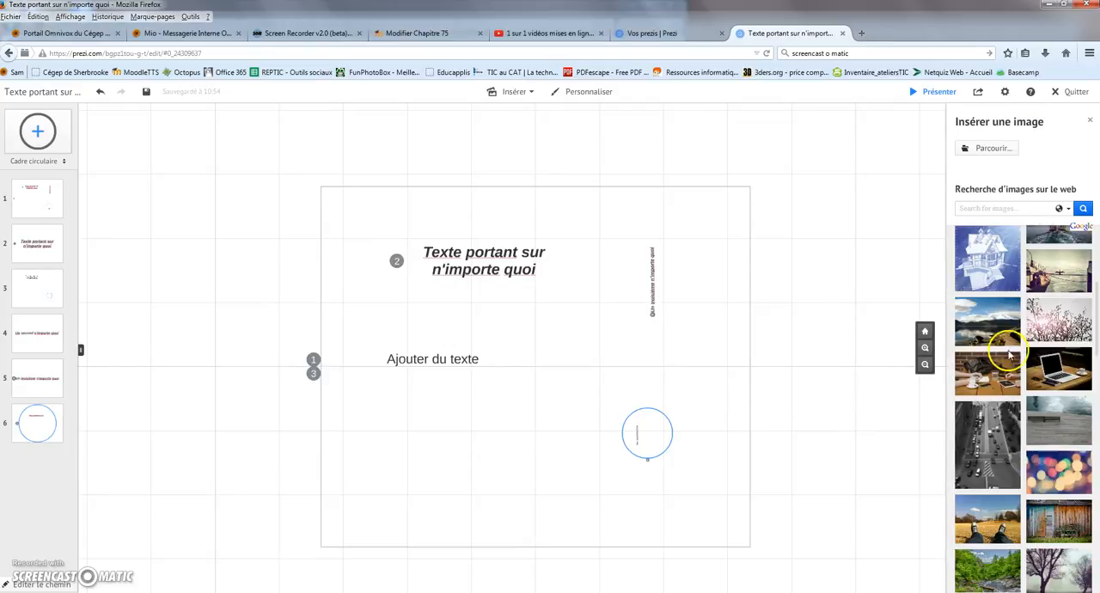
{"action": "scroll", "coordinate": [1013, 481], "scroll_direction": "down", "scroll_amount": 3}
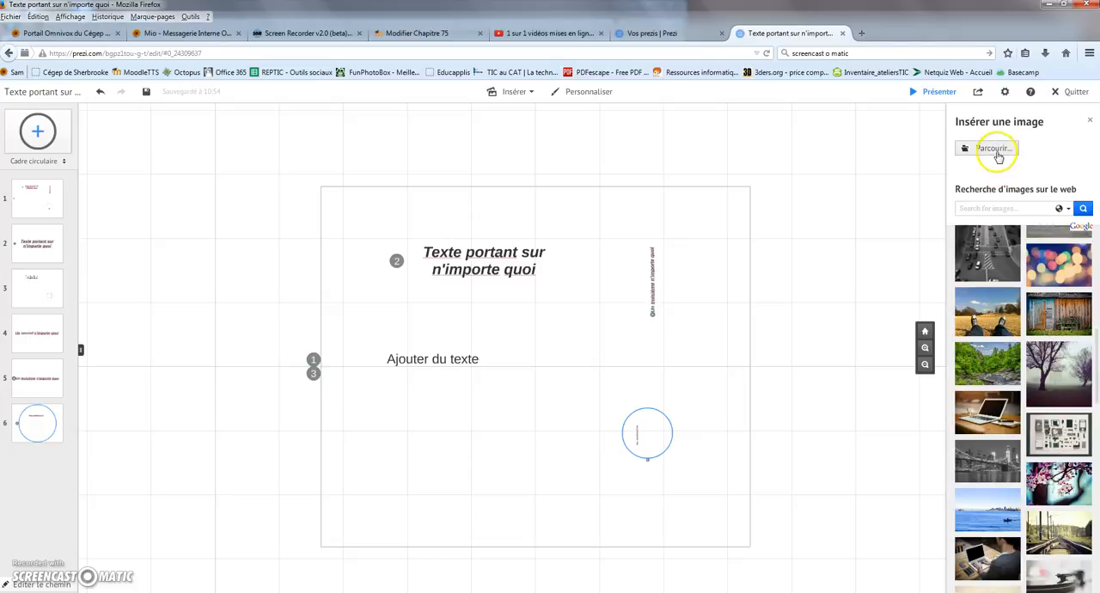
{"action": "scroll", "coordinate": [1045, 307], "scroll_direction": "up", "scroll_amount": 6}
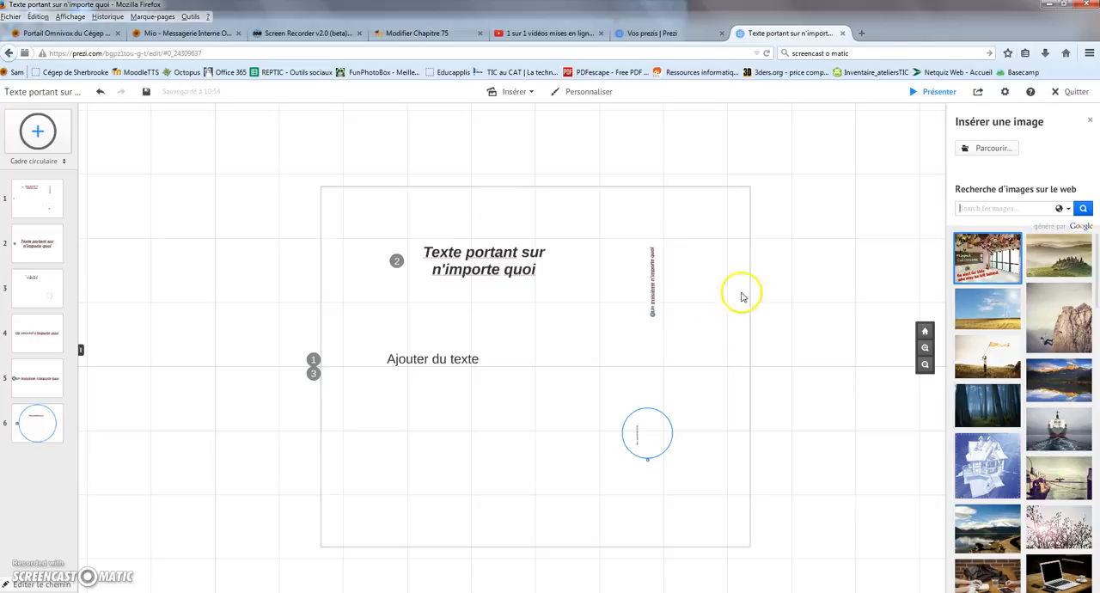
Search the web for "recherche image acancée" in a new browser tab and open Google's advanced image search page.
{"action": "left_click", "coordinate": [862, 34]}
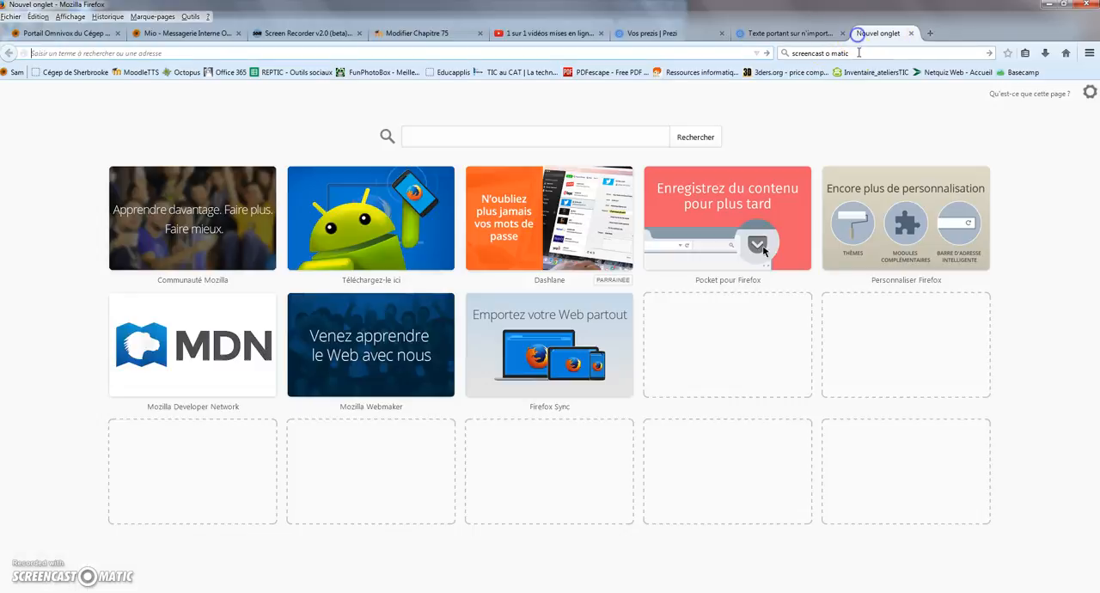
{"action": "left_click", "coordinate": [859, 52]}
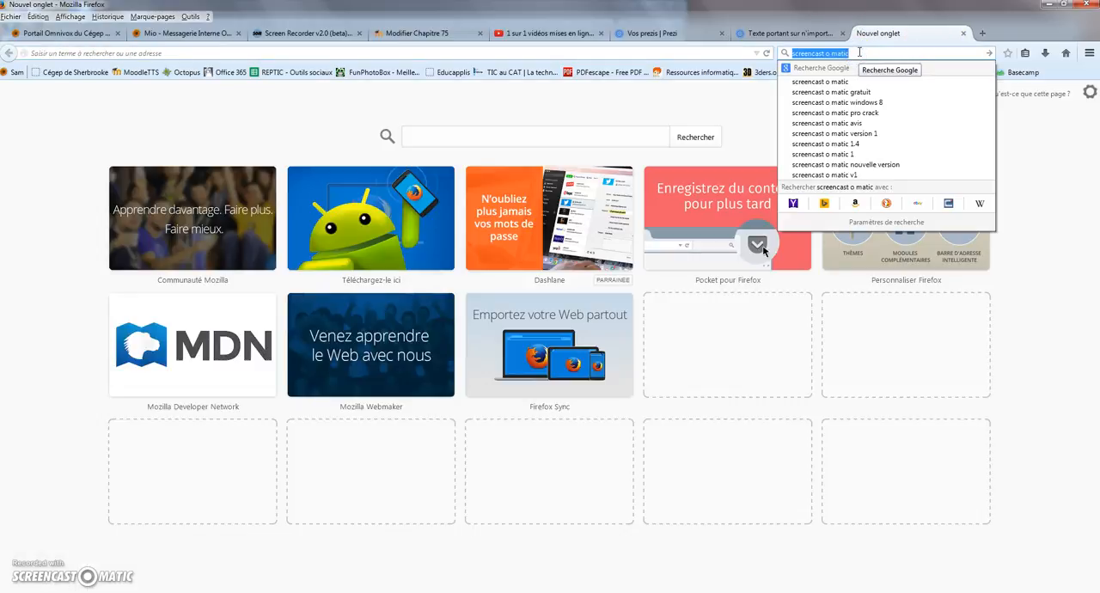
{"action": "type", "text": "recherche image"}
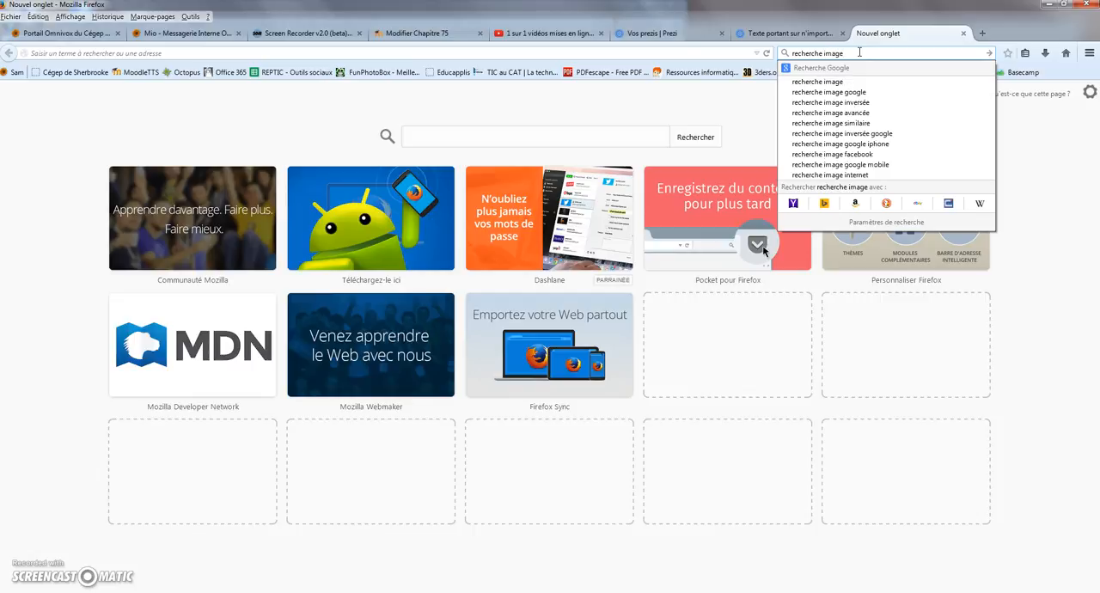
{"action": "type", "text": " acancé"}
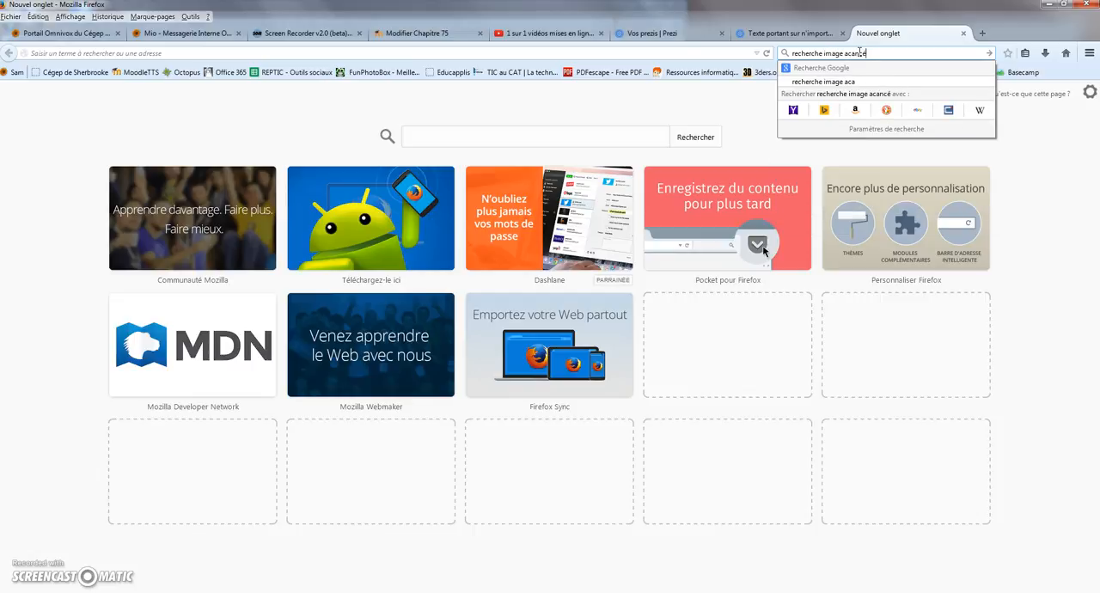
{"action": "type", "text": "e"}
{"action": "key", "text": "Return"}
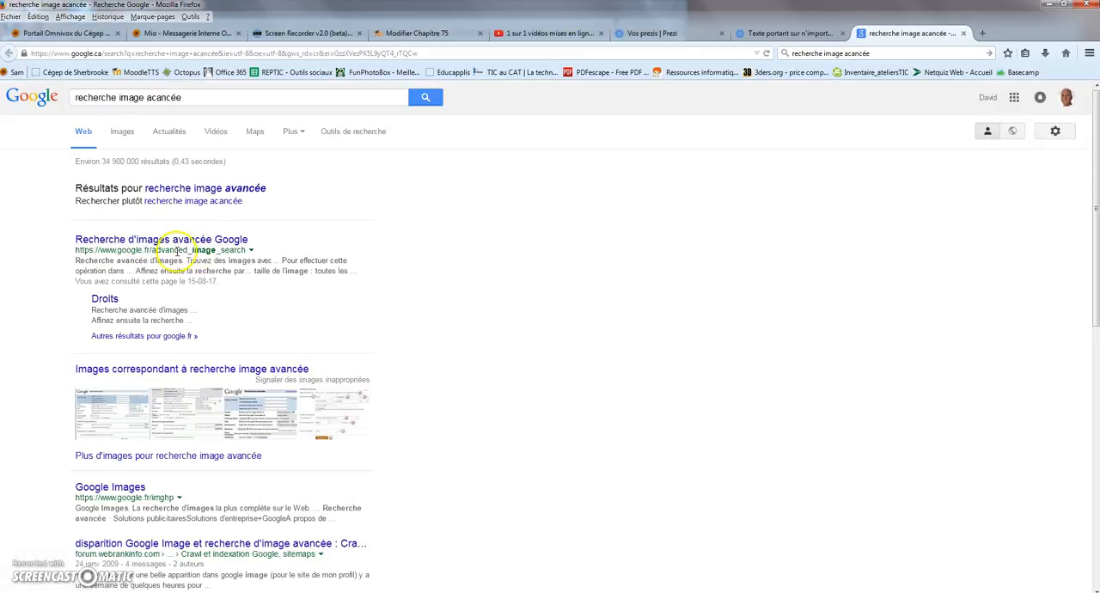
{"action": "left_click", "coordinate": [210, 238]}
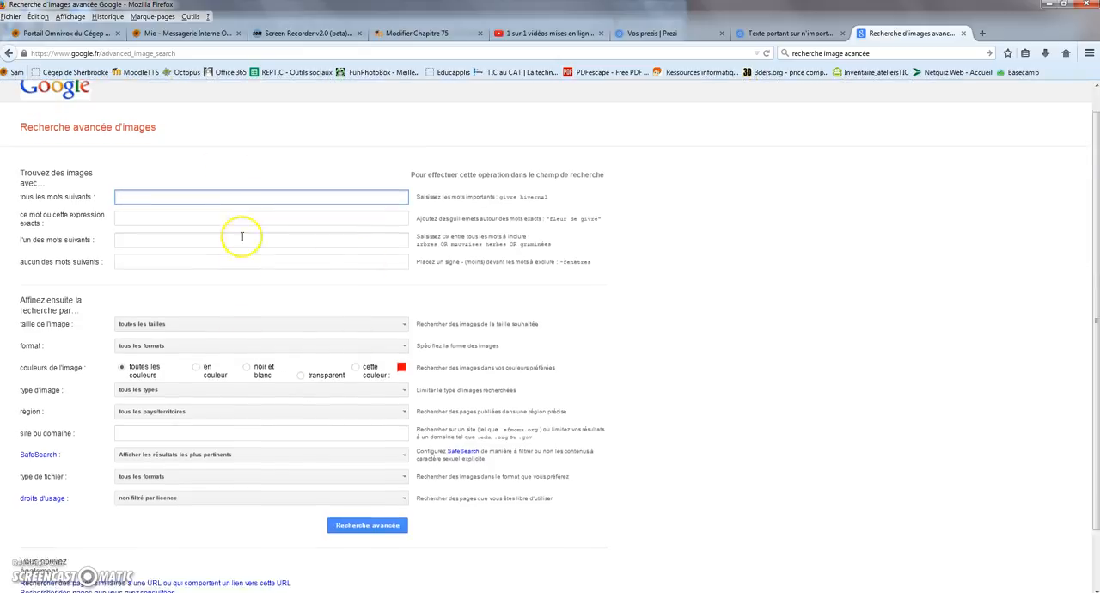
Search for images of "bébé" with usage rights "libre de droits d'usage ou de distribution", and browse the results.
{"action": "scroll", "coordinate": [238, 236], "scroll_direction": "down", "scroll_amount": 2}
{"action": "left_click", "coordinate": [402, 434]}
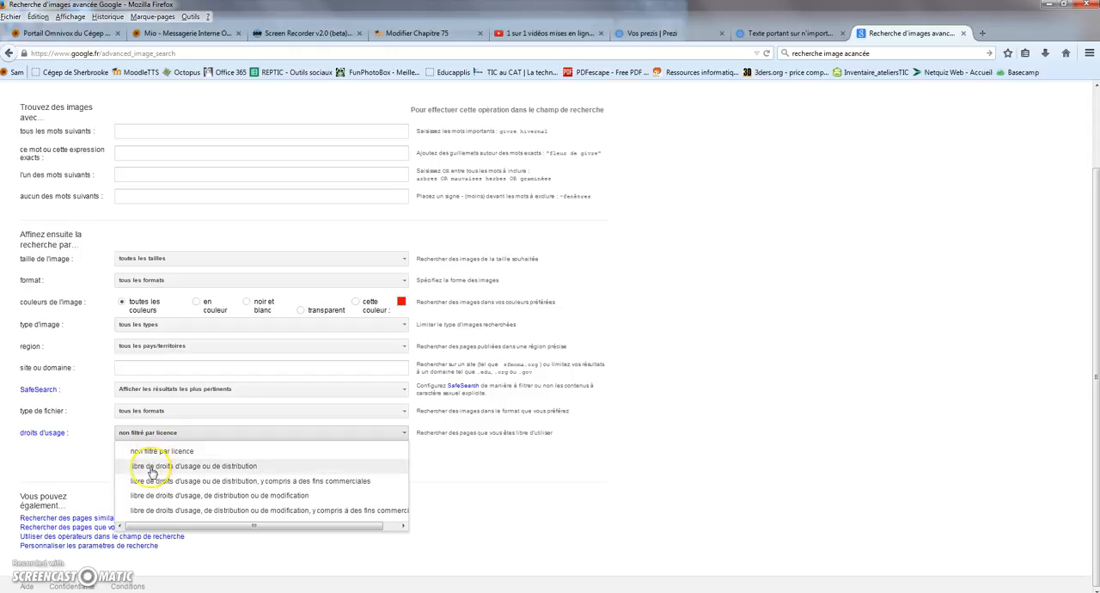
{"action": "left_click", "coordinate": [198, 469]}
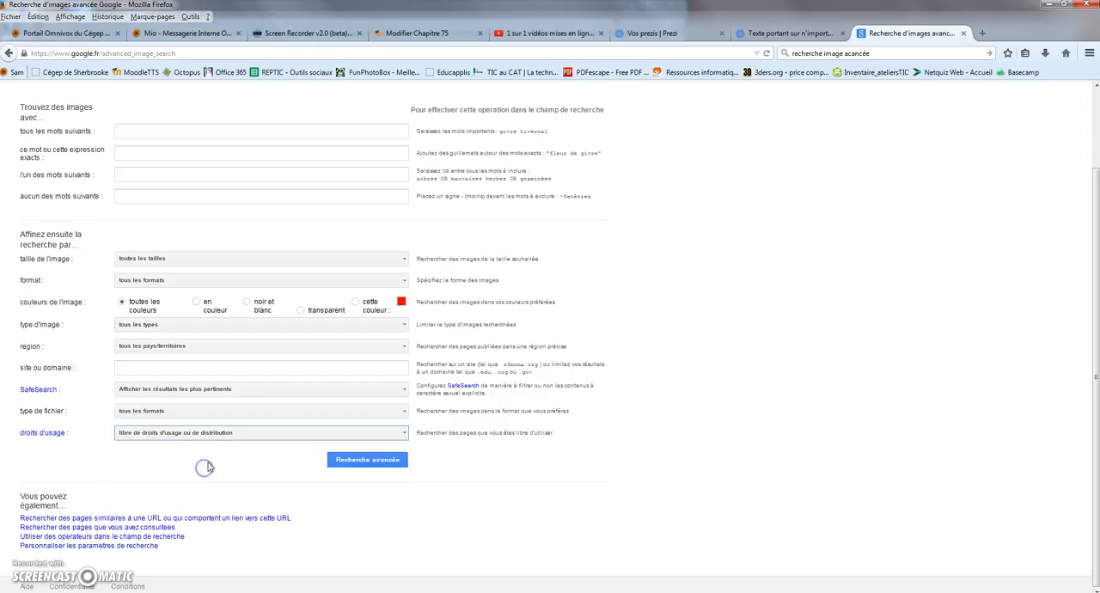
{"action": "scroll", "coordinate": [287, 358], "scroll_direction": "up", "scroll_amount": 2}
{"action": "left_click", "coordinate": [249, 220]}
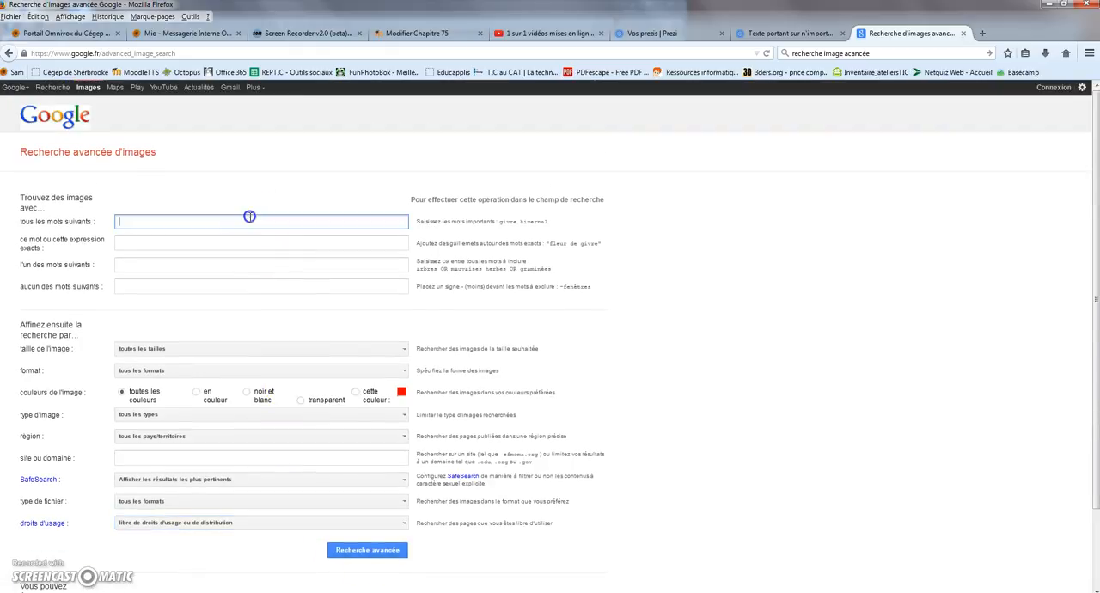
{"action": "type", "text": "bébé"}
{"action": "key", "text": "Return"}
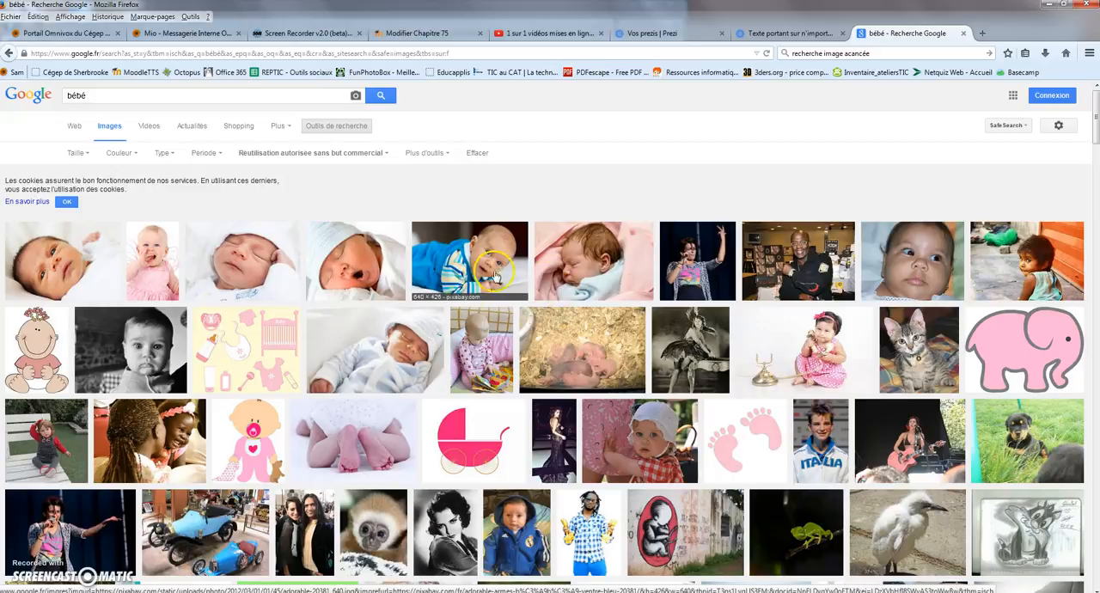
{"action": "scroll", "coordinate": [404, 425], "scroll_direction": "down", "scroll_amount": 1}
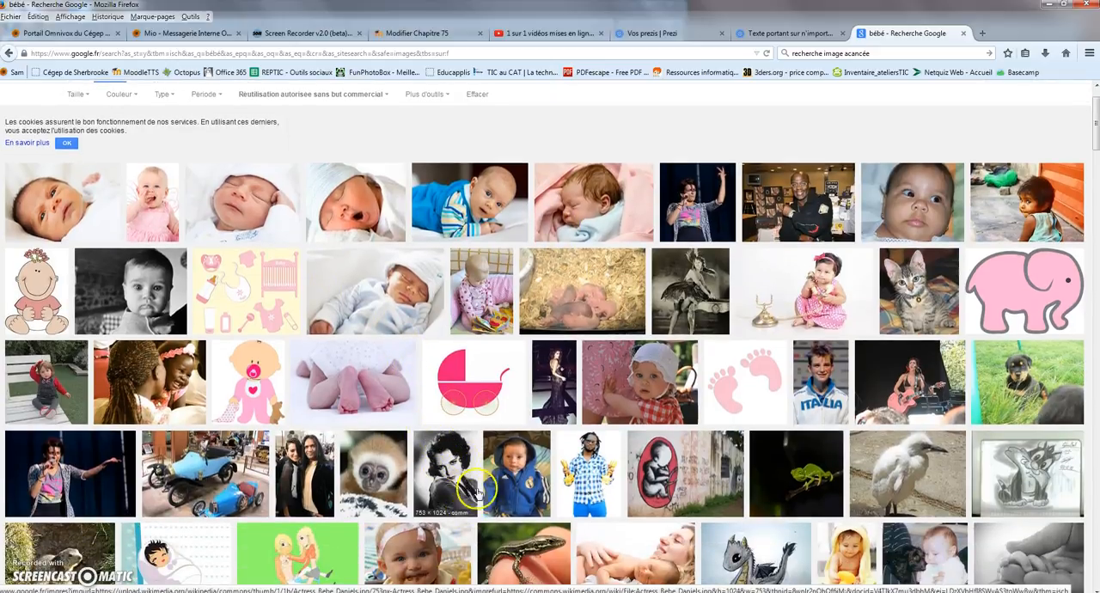
{"action": "scroll", "coordinate": [464, 485], "scroll_direction": "down", "scroll_amount": 2}
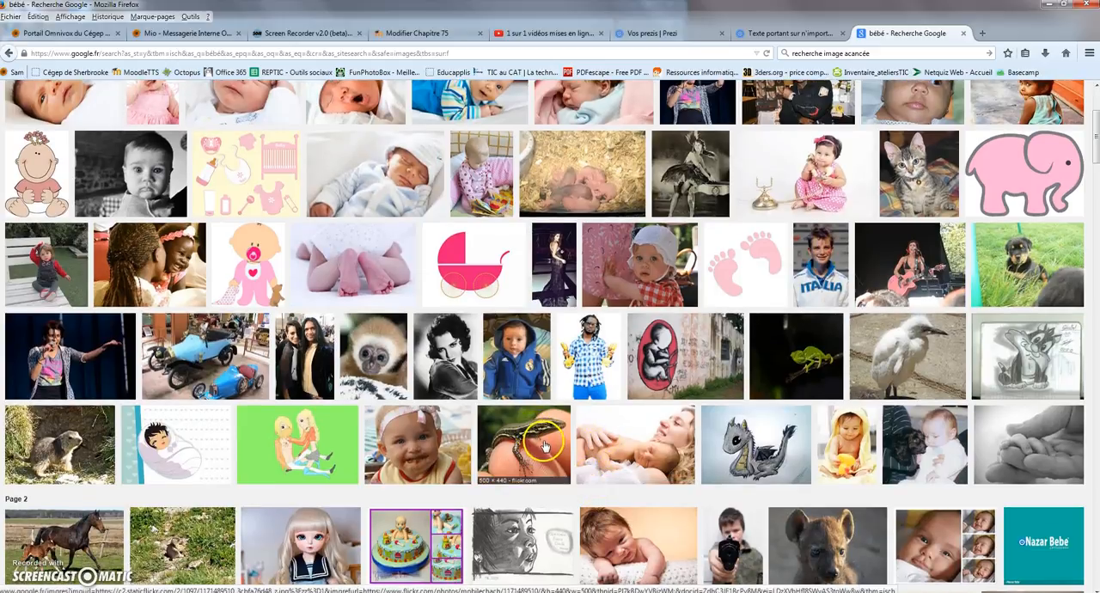
{"action": "scroll", "coordinate": [491, 197], "scroll_direction": "up", "scroll_amount": 3}
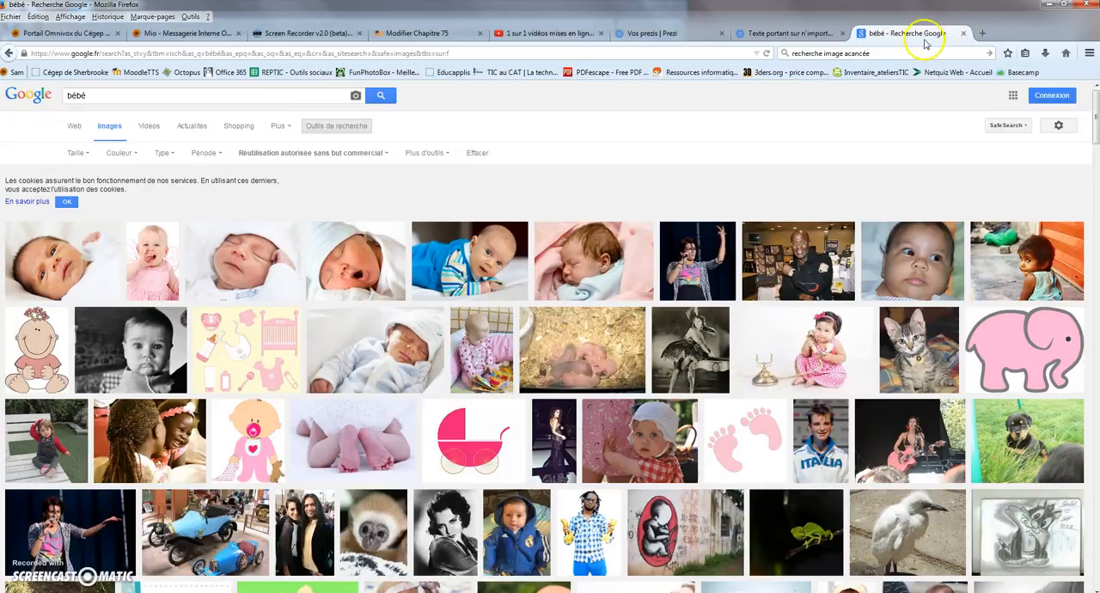
Return to the Prezi editor and view the local files offered for image insertion without choosing one.
{"action": "left_click", "coordinate": [787, 34]}
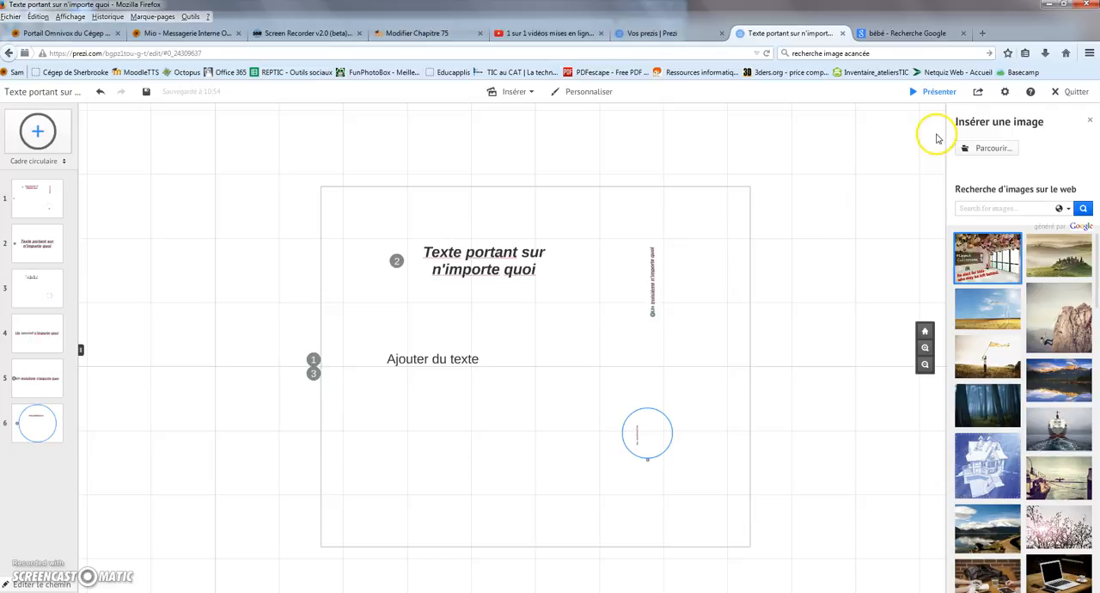
{"action": "left_click", "coordinate": [988, 148]}
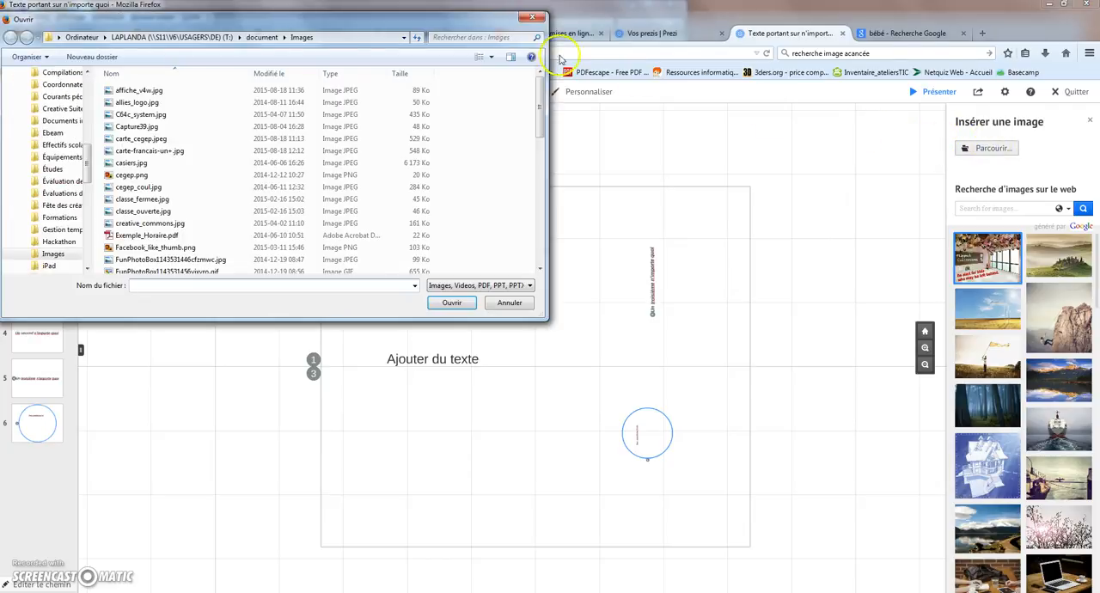
{"action": "left_click", "coordinate": [533, 16]}
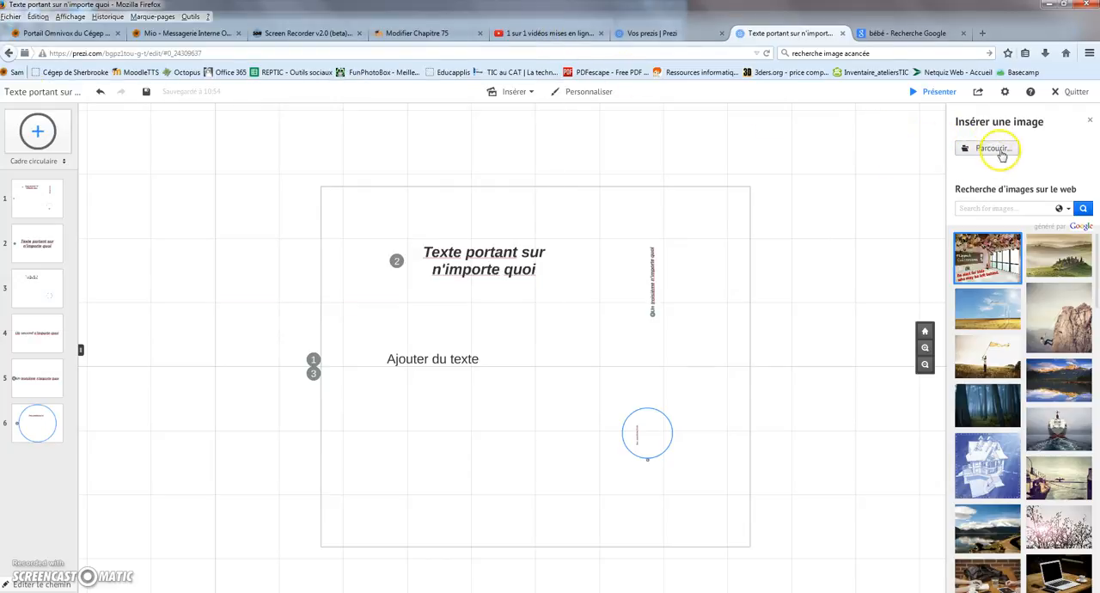
Examine the Foncé simple, Blanc simple, Photographique, Esquissé and Mignon styles among the symbols and shapes available for insertion.
{"action": "left_click", "coordinate": [529, 95]}
{"action": "left_click", "coordinate": [522, 122]}
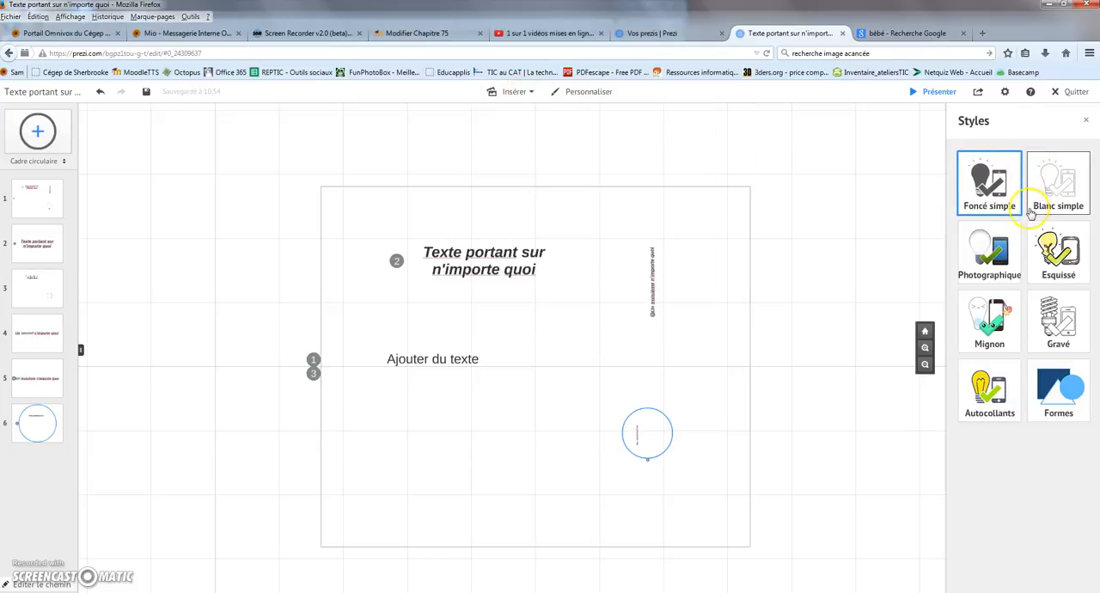
{"action": "left_click", "coordinate": [996, 185]}
{"action": "left_click", "coordinate": [964, 121]}
{"action": "left_click", "coordinate": [1058, 180]}
{"action": "left_click", "coordinate": [964, 122]}
{"action": "left_click", "coordinate": [989, 251]}
{"action": "left_click", "coordinate": [965, 121]}
{"action": "left_click", "coordinate": [1057, 253]}
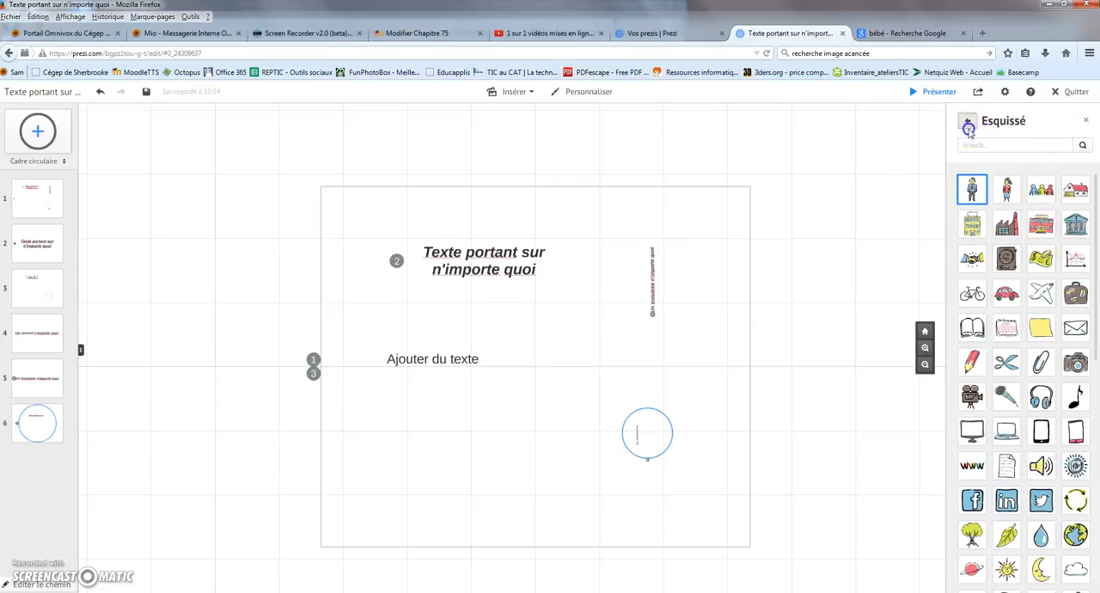
{"action": "left_click", "coordinate": [966, 121]}
{"action": "left_click", "coordinate": [989, 322]}
{"action": "left_click", "coordinate": [967, 122]}
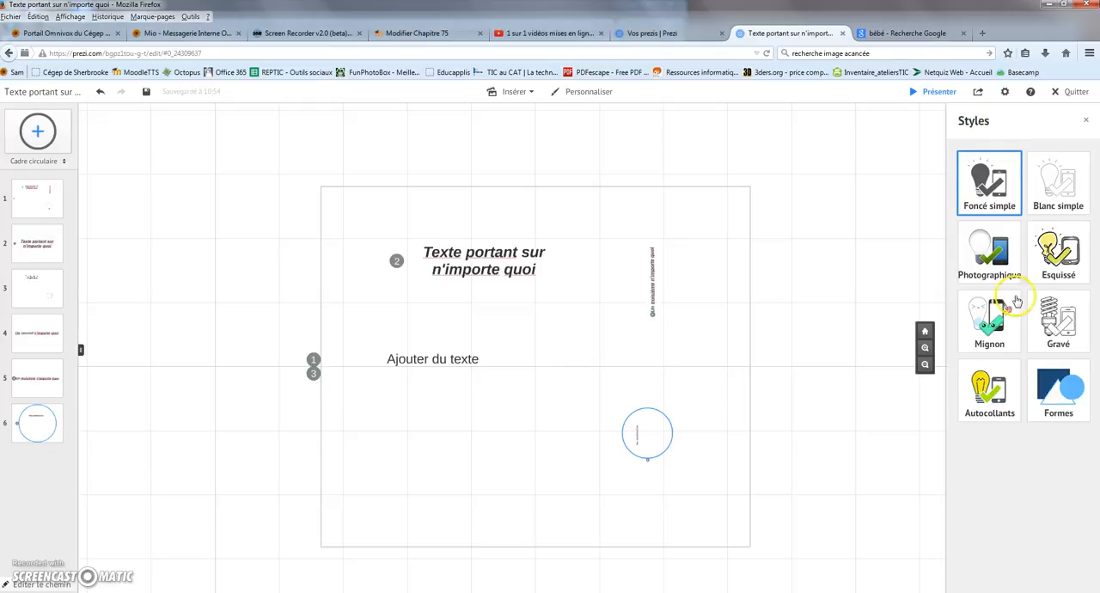
{"action": "left_click", "coordinate": [524, 93]}
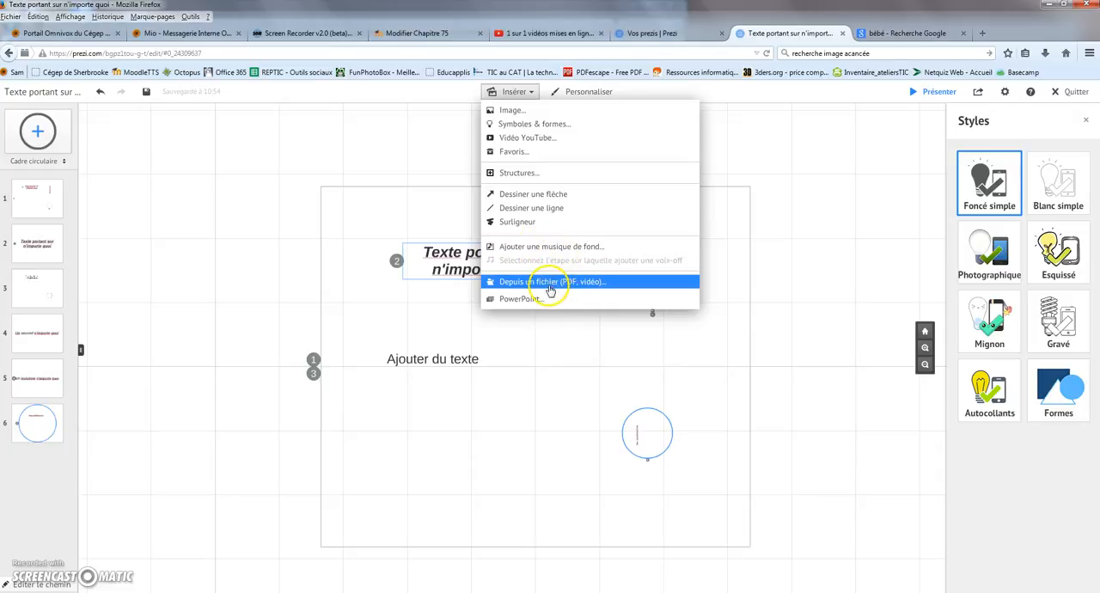
{"action": "left_click", "coordinate": [601, 285]}
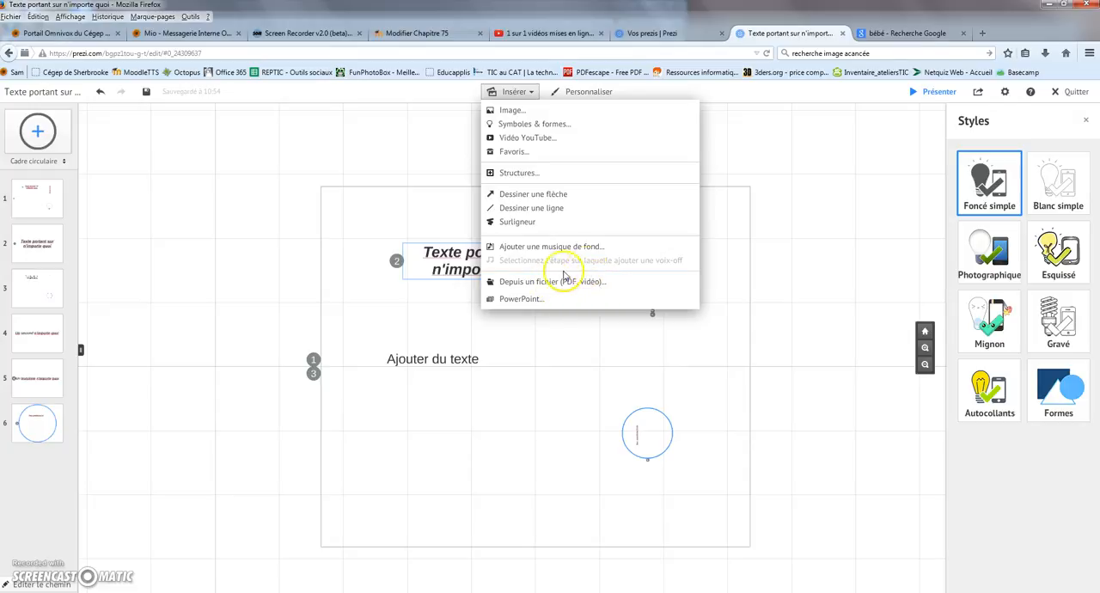
{"action": "left_click", "coordinate": [526, 298]}
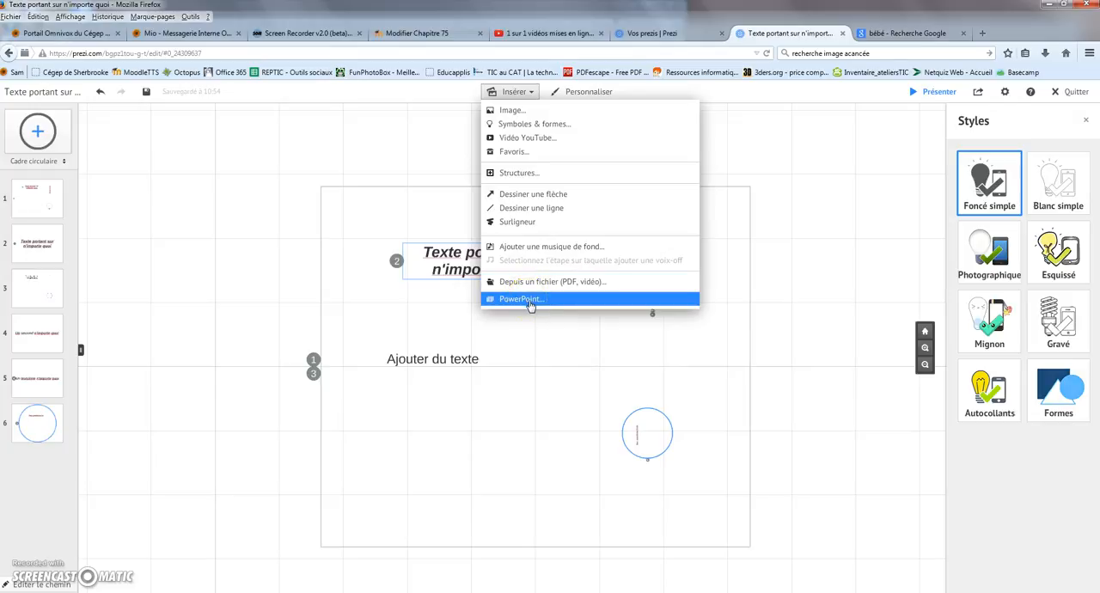
{"action": "left_click", "coordinate": [531, 93]}
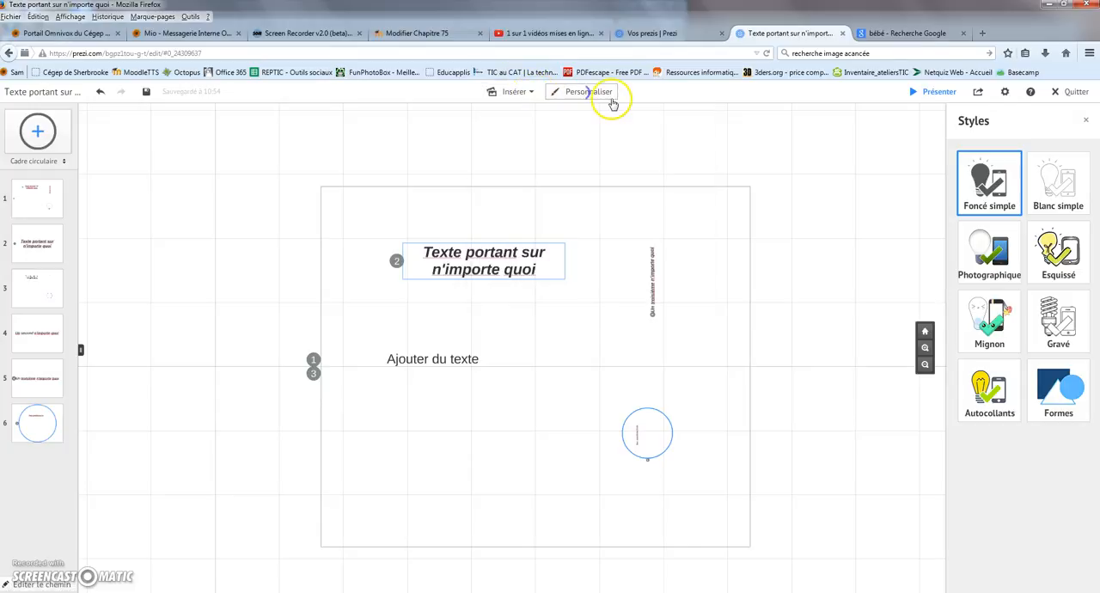
Display the background image and theme customization options, and preview the prezi in full screen up to its title text before exiting.
{"action": "left_click", "coordinate": [612, 101]}
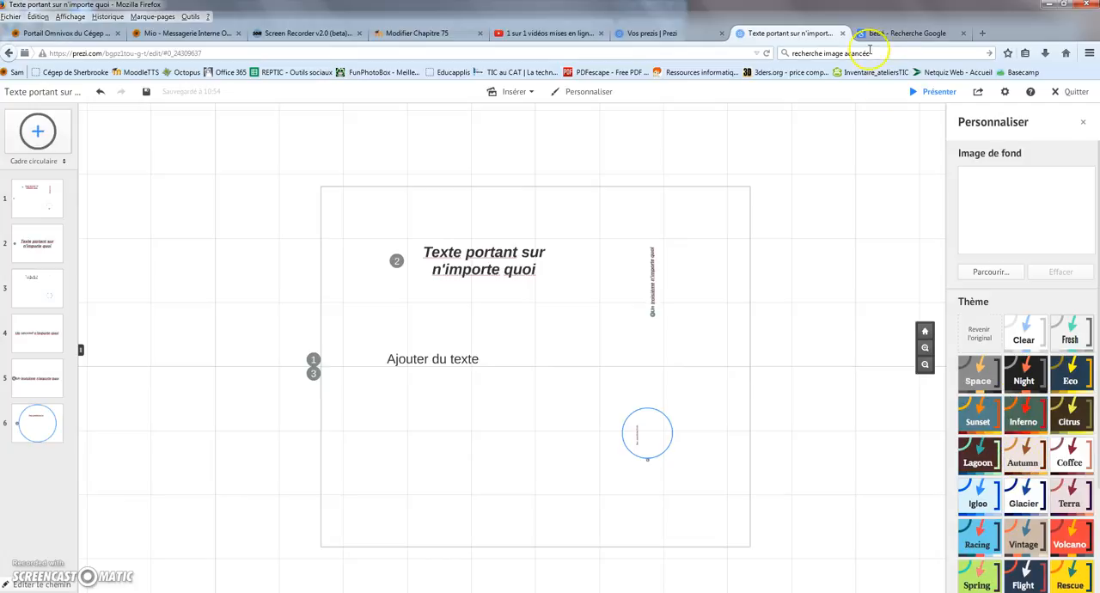
{"action": "left_click", "coordinate": [934, 93]}
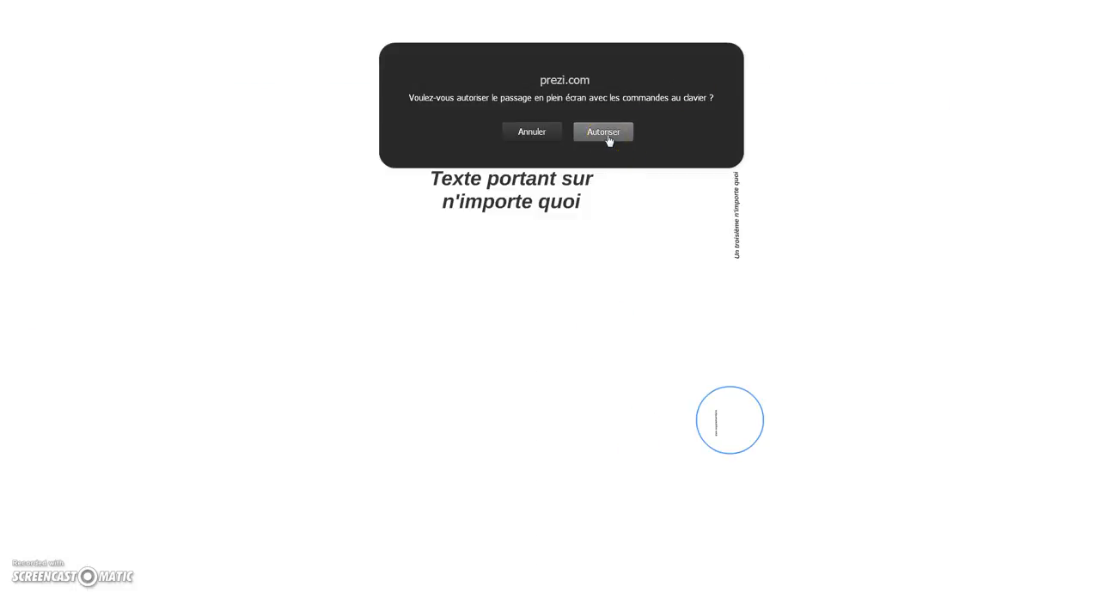
{"action": "left_click", "coordinate": [605, 135]}
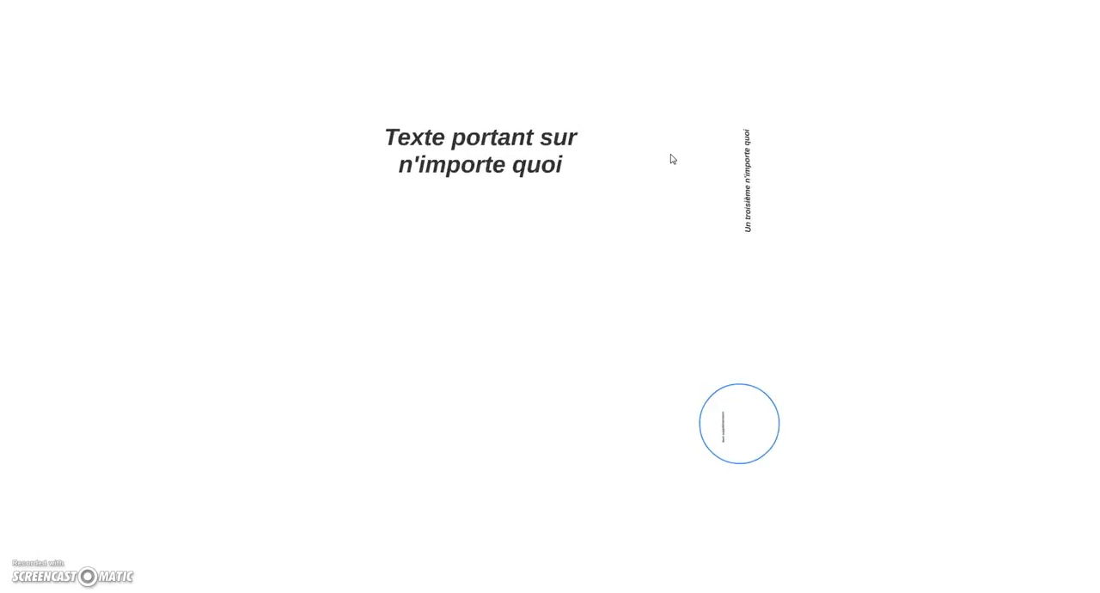
{"action": "key", "text": "Right"}
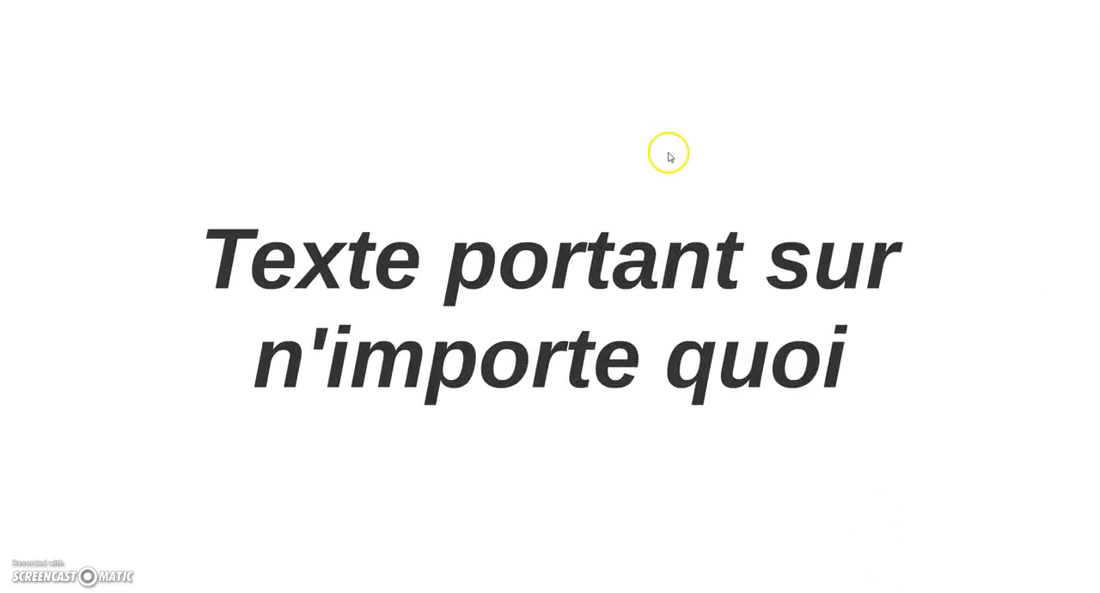
{"action": "key", "text": "Escape"}
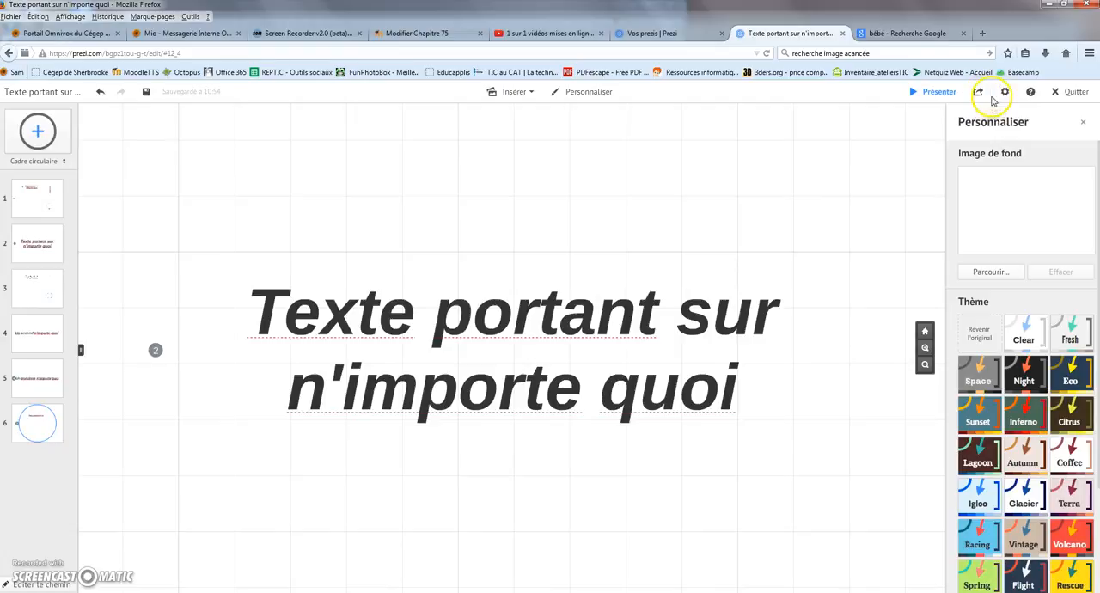
Open the prezi's sharing settings, try the Spectateur and Éditeur roles for added people, and close the dialog without adding anyone.
{"action": "left_click", "coordinate": [977, 96]}
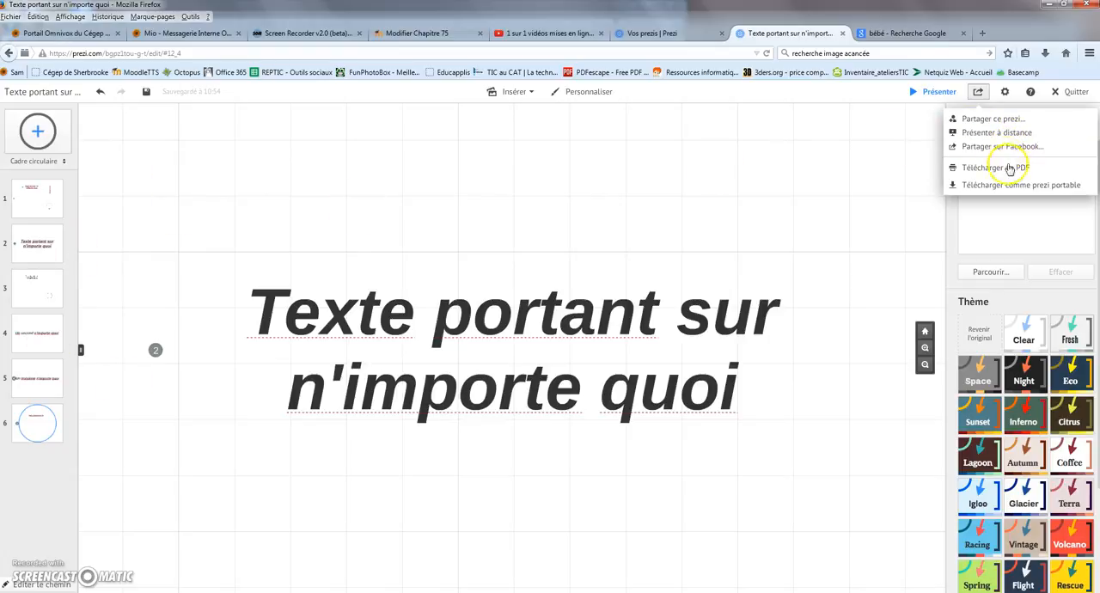
{"action": "left_click", "coordinate": [995, 120]}
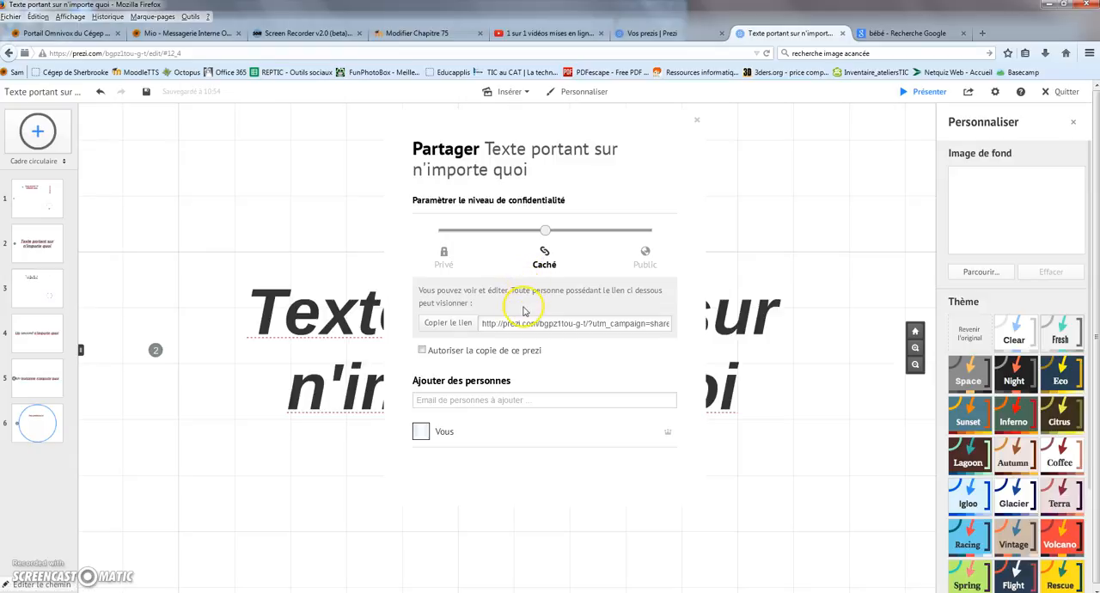
{"action": "left_click", "coordinate": [503, 399]}
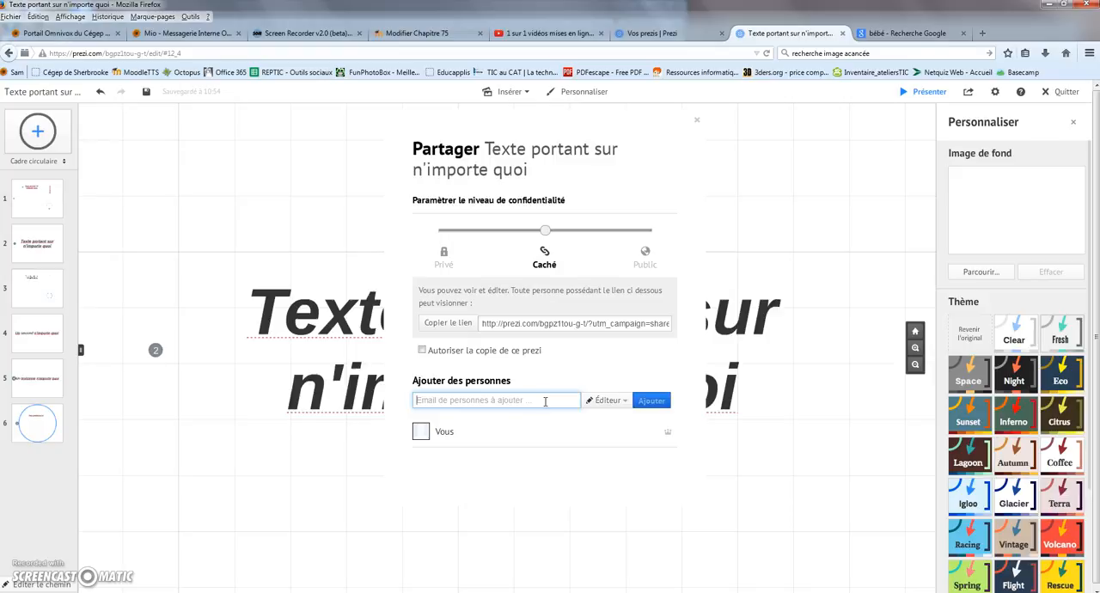
{"action": "left_click", "coordinate": [612, 400]}
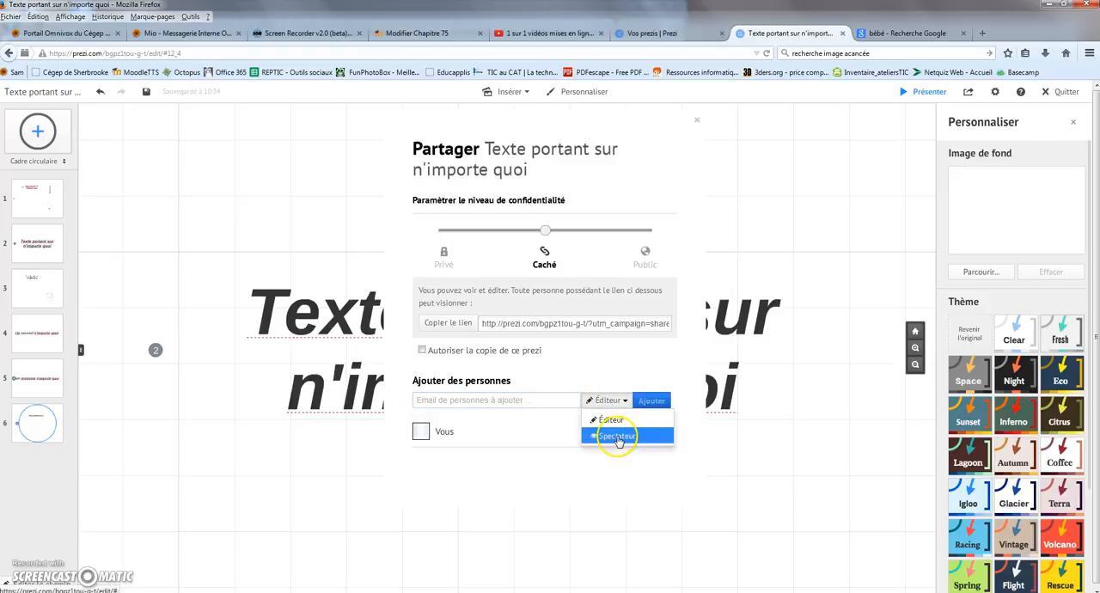
{"action": "left_click", "coordinate": [618, 438]}
{"action": "left_click", "coordinate": [627, 400]}
{"action": "left_click", "coordinate": [610, 420]}
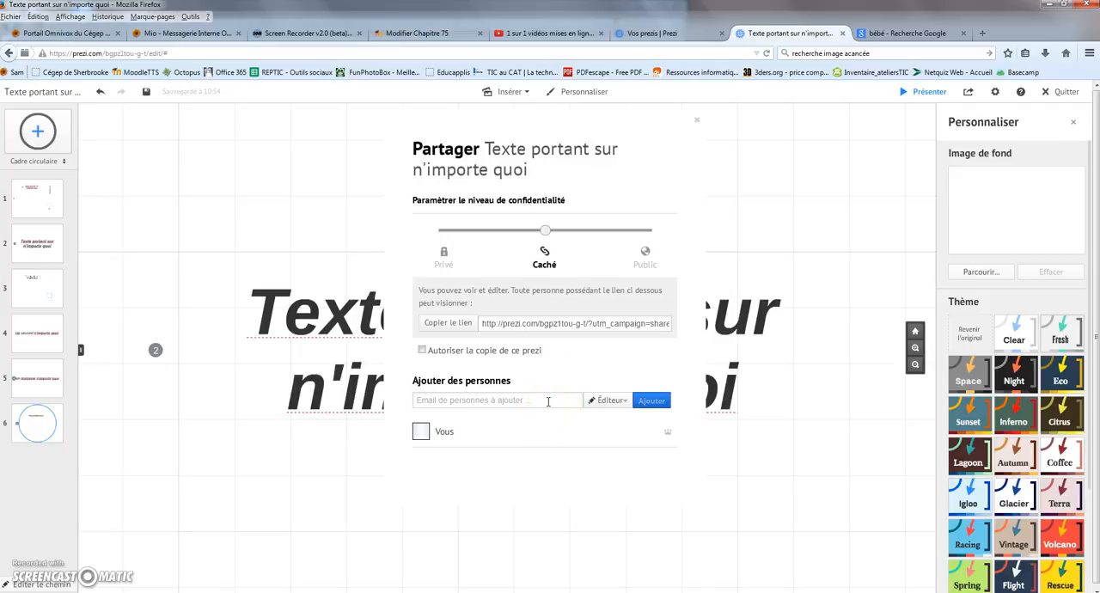
{"action": "left_click", "coordinate": [549, 401]}
{"action": "left_click", "coordinate": [695, 119]}
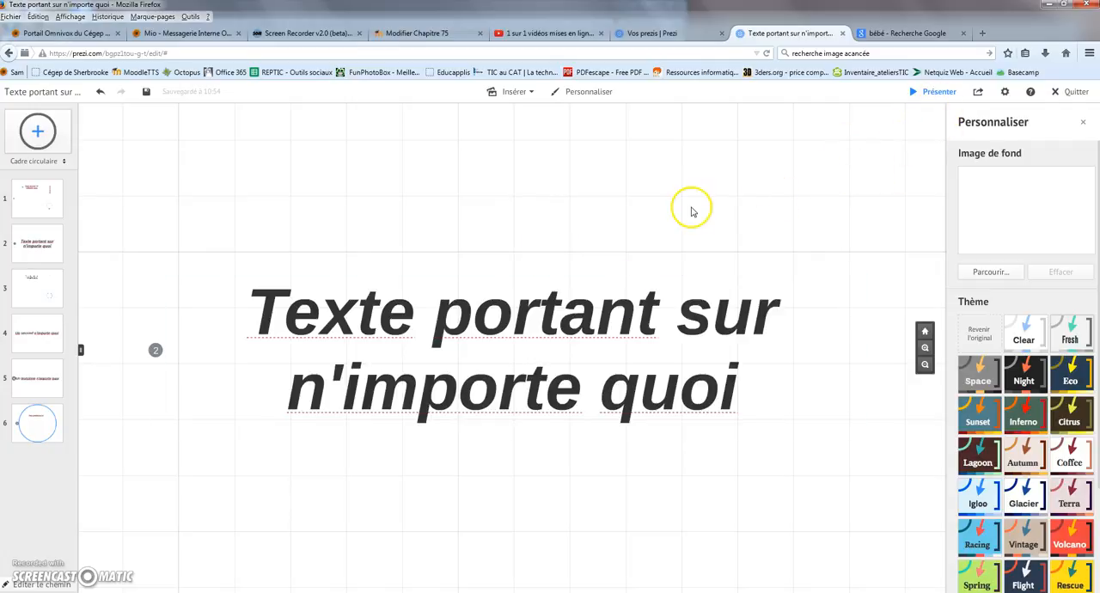
View the sharing choices and the screen format and keyboard shortcut settings, and briefly open the editor's help.
{"action": "left_click", "coordinate": [979, 95]}
{"action": "left_click", "coordinate": [1007, 93]}
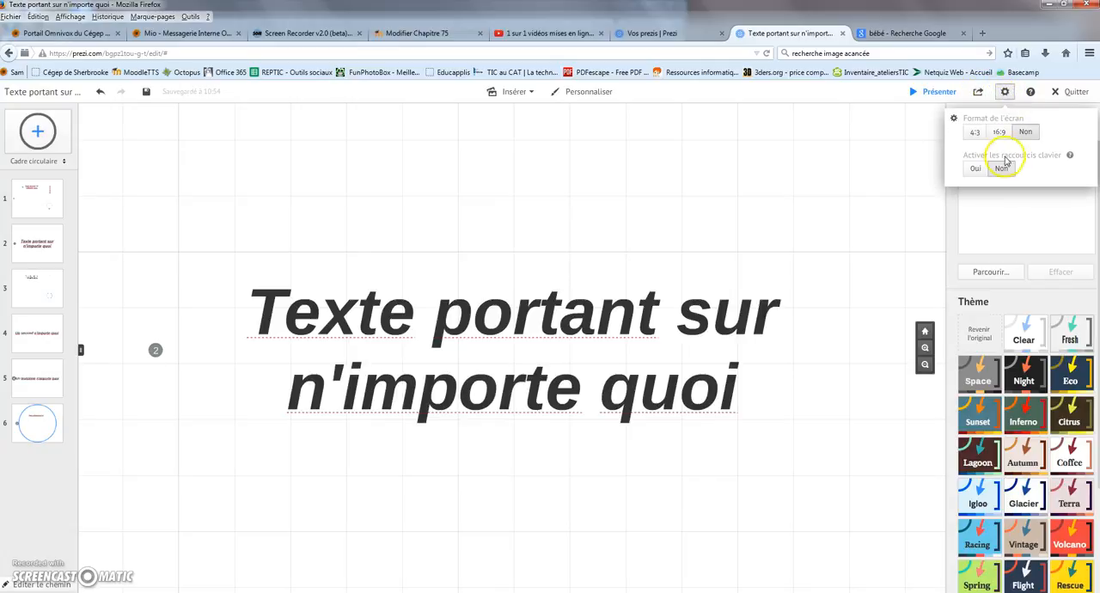
{"action": "left_click", "coordinate": [1030, 92]}
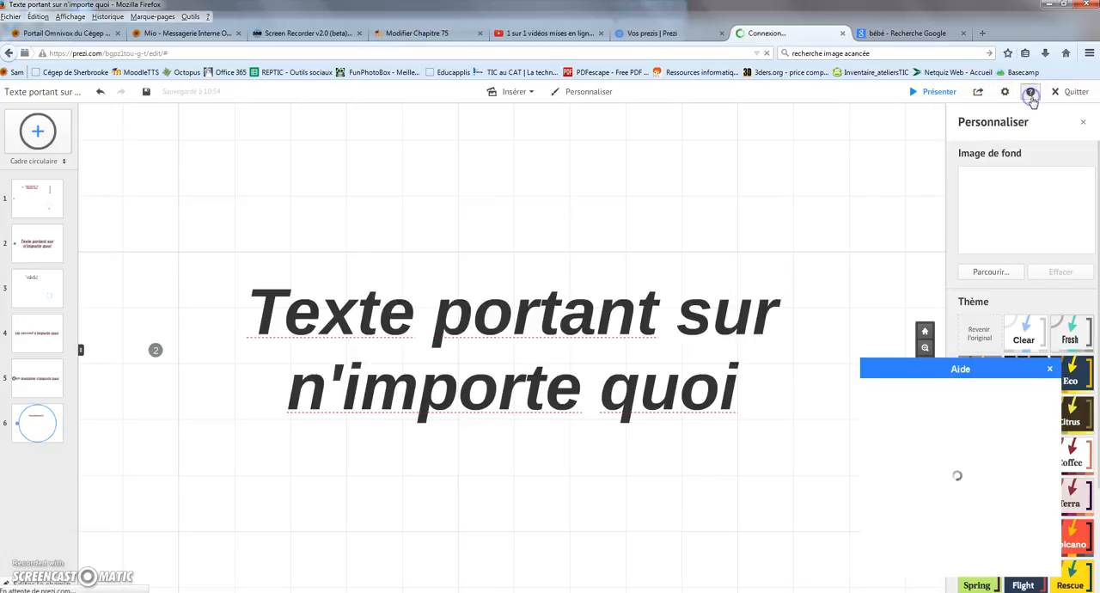
{"action": "left_click", "coordinate": [1050, 369]}
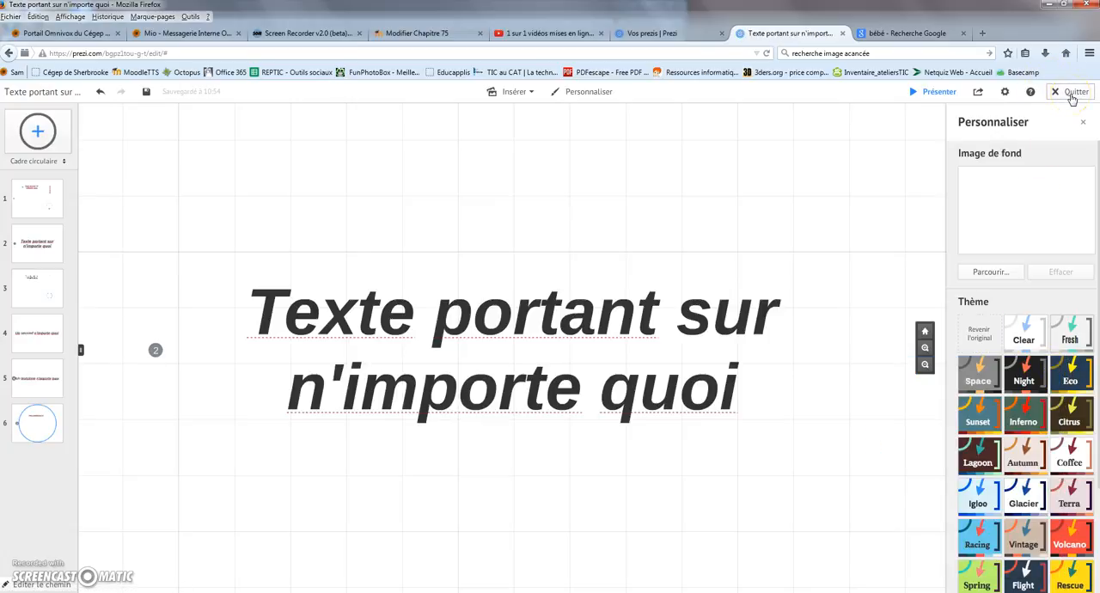
Quit the editor to the prezi's page, and view its Caché privacy settings before closing them.
{"action": "left_click", "coordinate": [1072, 94]}
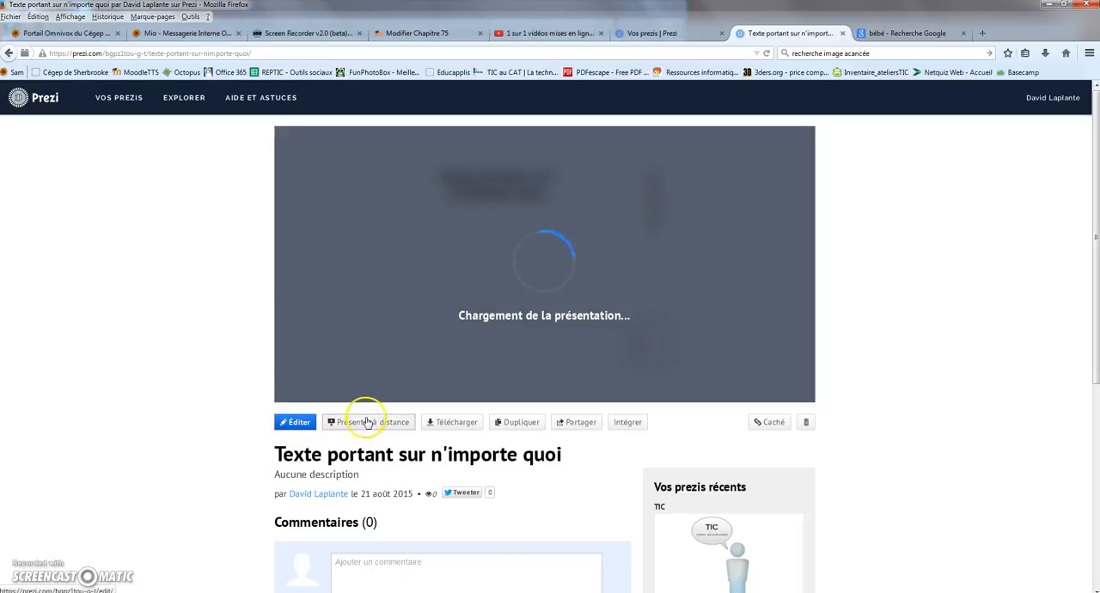
{"action": "left_click", "coordinate": [529, 423]}
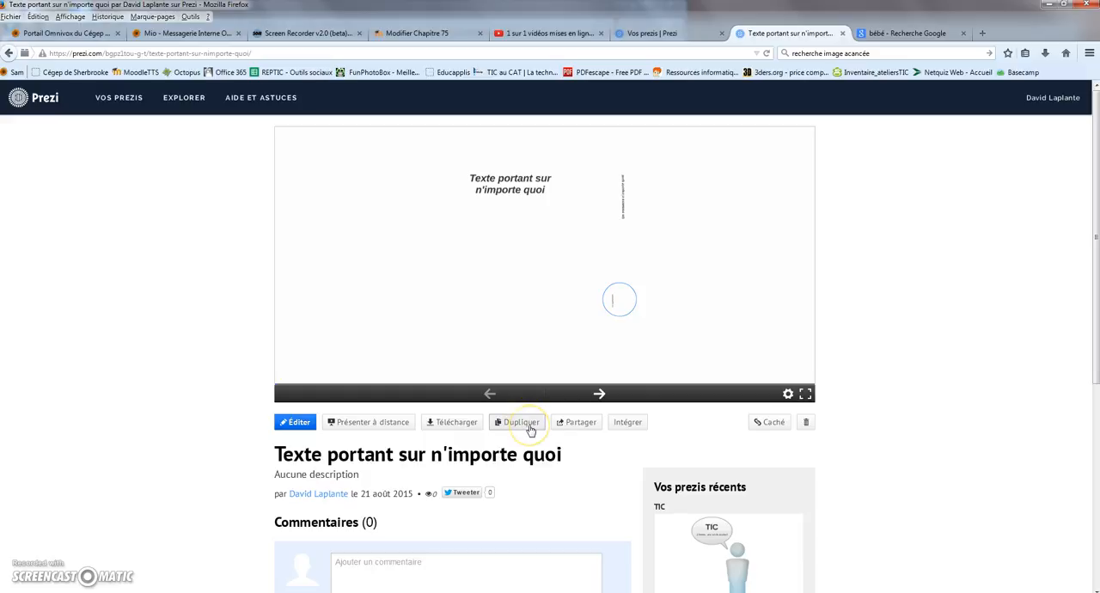
{"action": "left_click", "coordinate": [571, 427]}
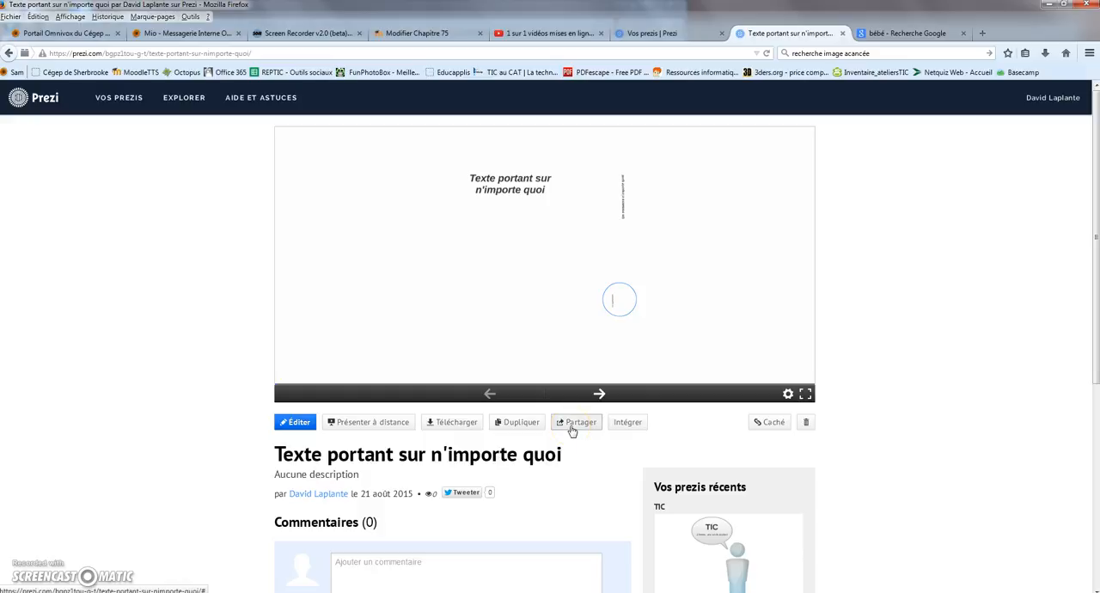
{"action": "left_click", "coordinate": [774, 422]}
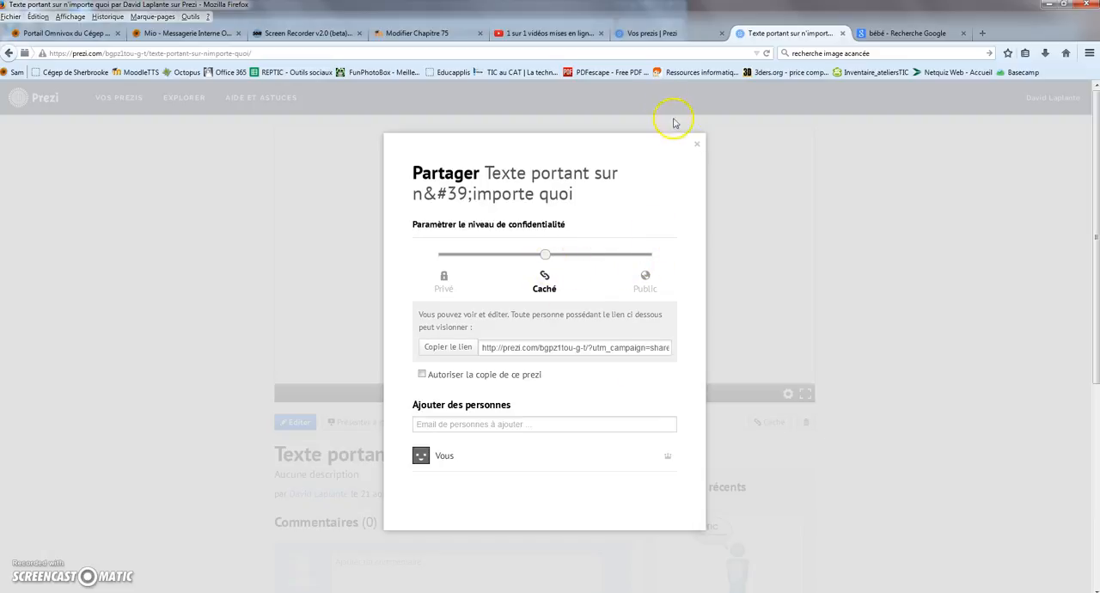
{"action": "left_click", "coordinate": [698, 146]}
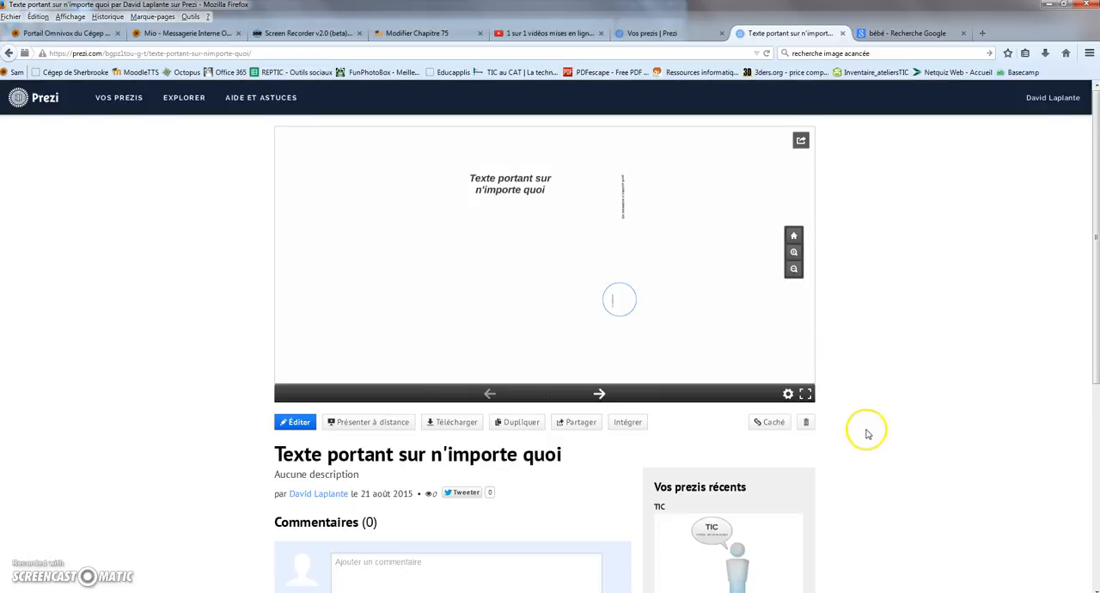